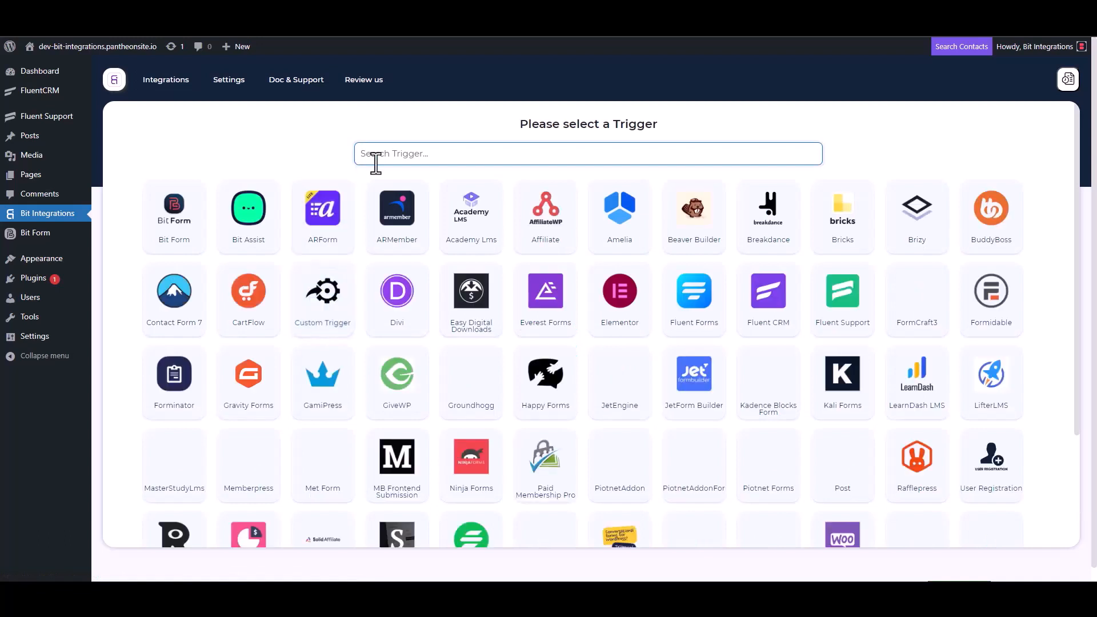
- Pick Fluent Support as the trigger, copy its webhook URL and start fetching webhook data
{"action": "left_click", "coordinate": [845, 314]}
{"action": "left_click", "coordinate": [780, 275]}
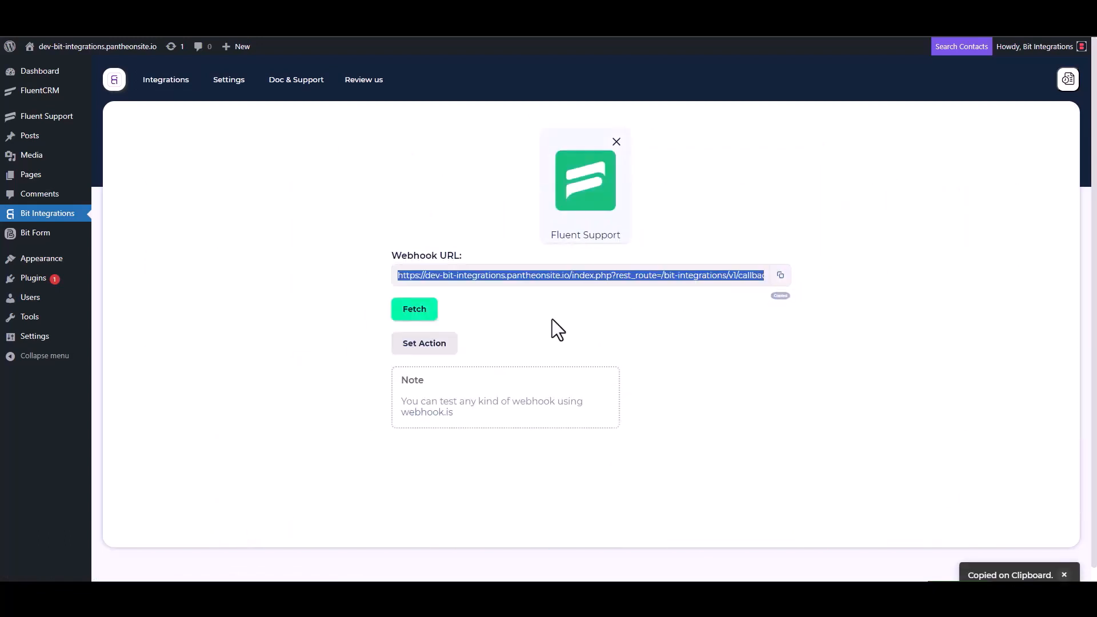
{"action": "left_click", "coordinate": [415, 313]}
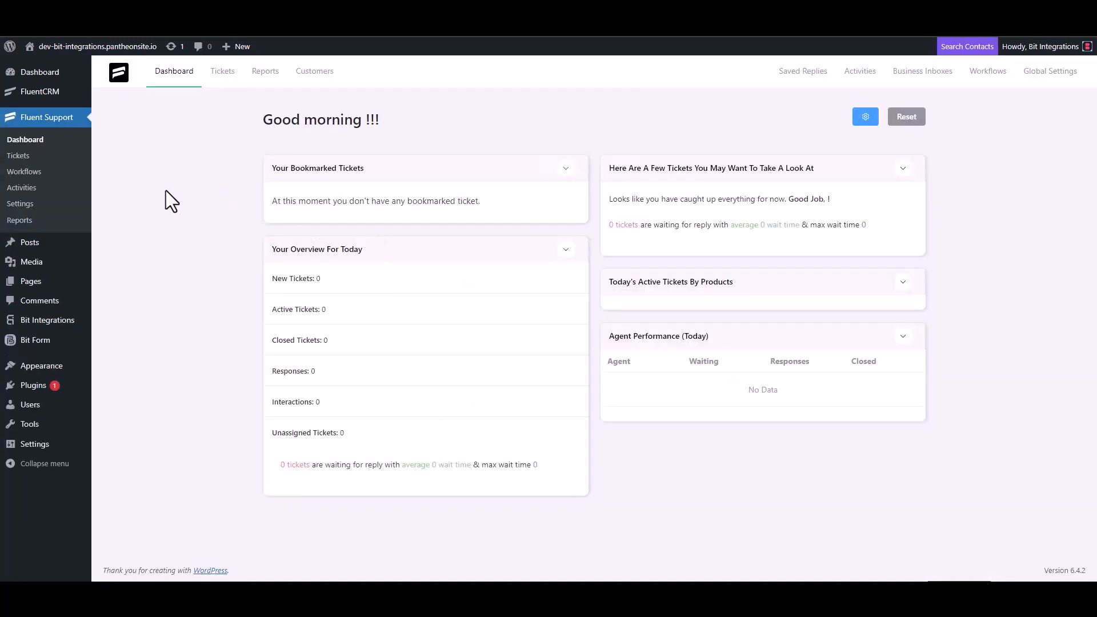
- Create a new Automatic workflow named 'Bit Integrations' from the Workflows page
{"action": "left_click", "coordinate": [38, 172]}
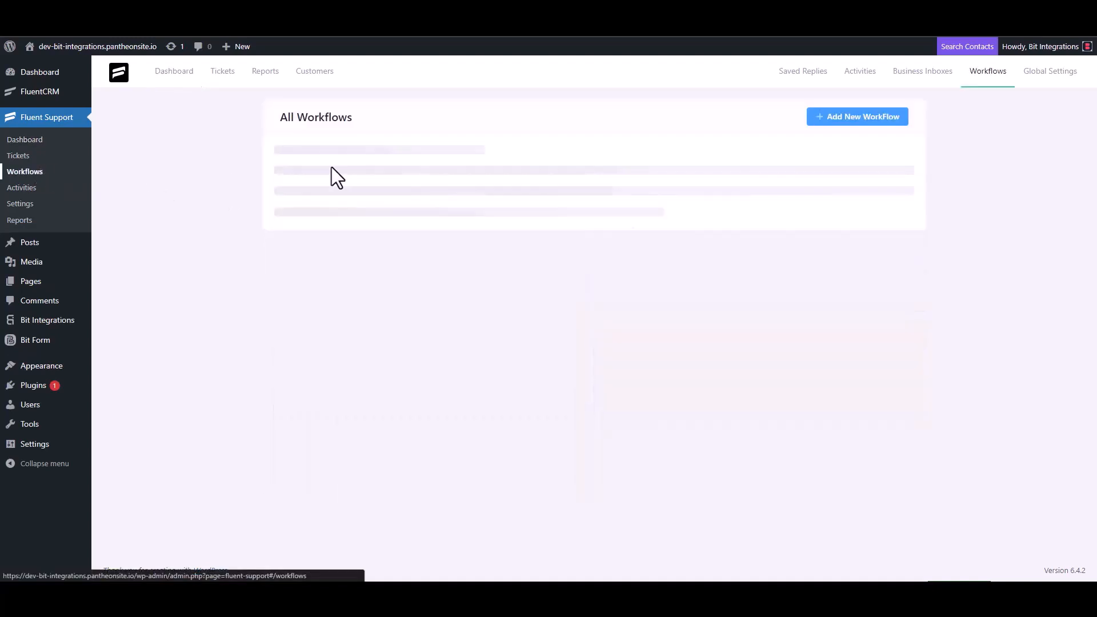
{"action": "left_click", "coordinate": [839, 119]}
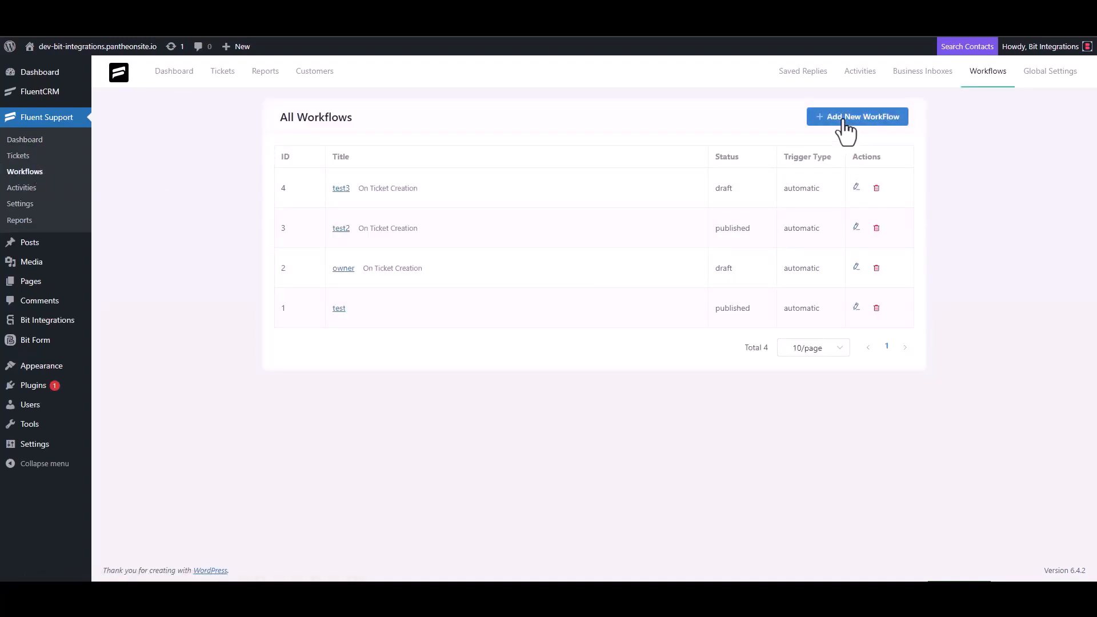
{"action": "left_click", "coordinate": [332, 137]}
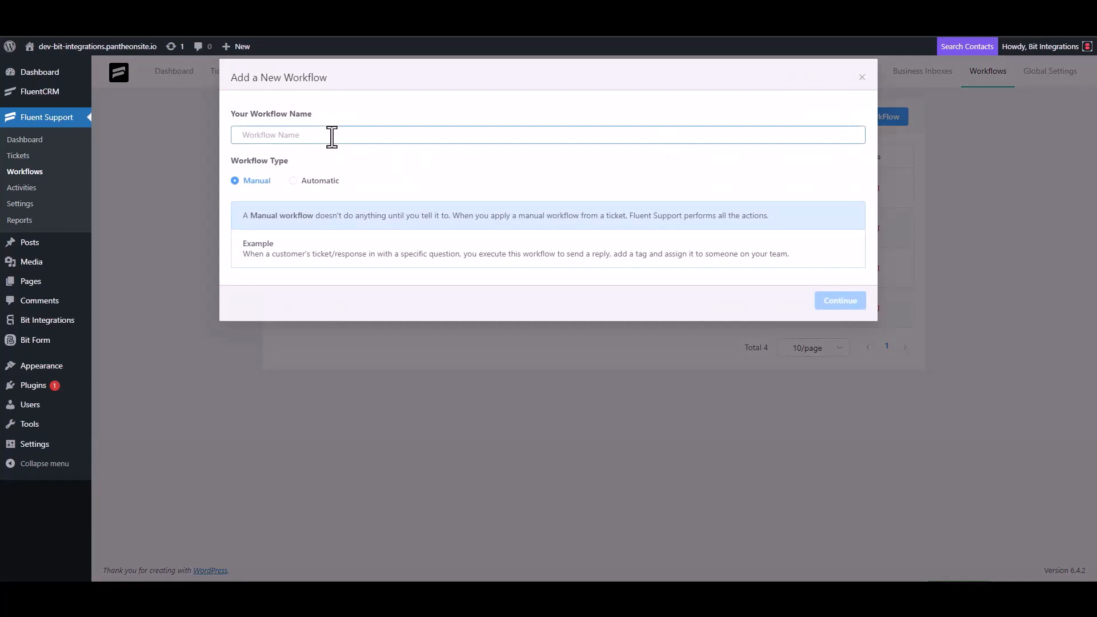
{"action": "type", "text": "Bit Integrations"}
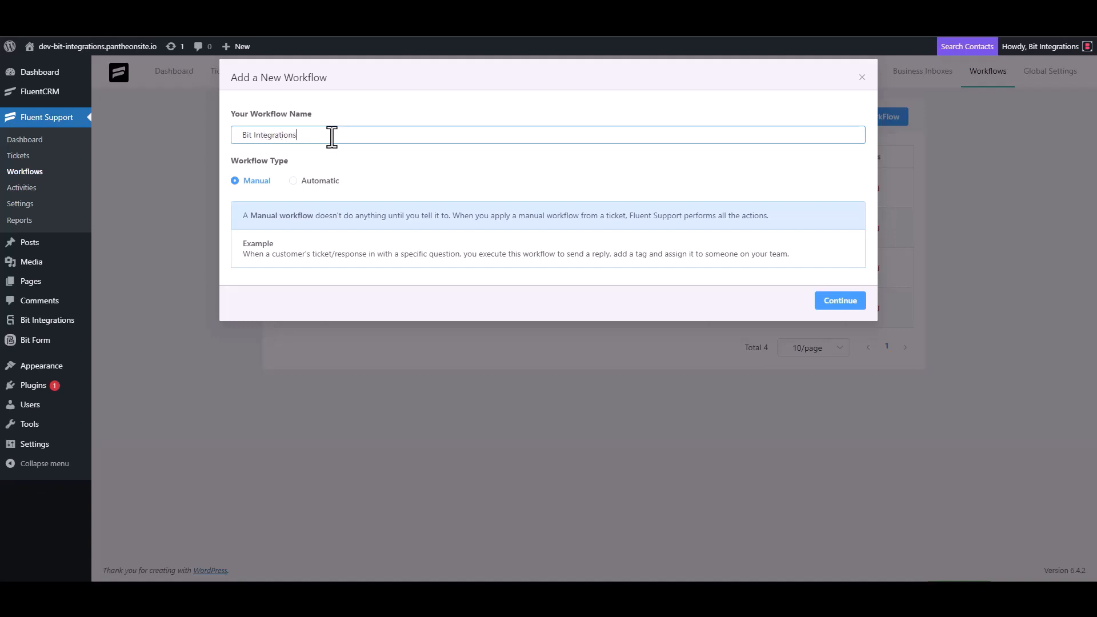
{"action": "left_click", "coordinate": [305, 181]}
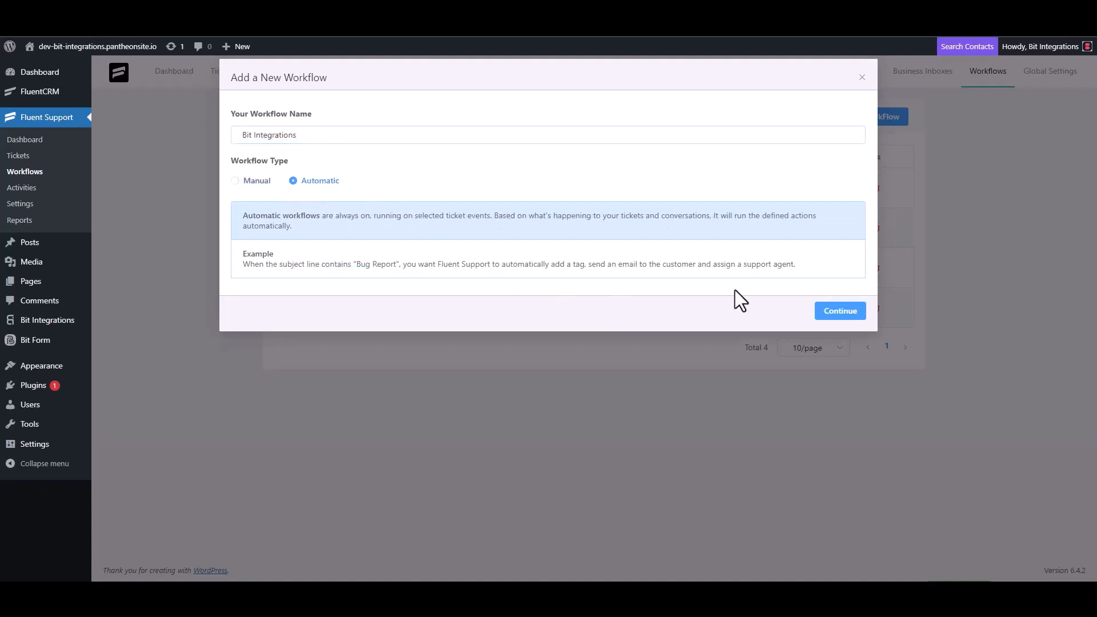
{"action": "left_click", "coordinate": [838, 313]}
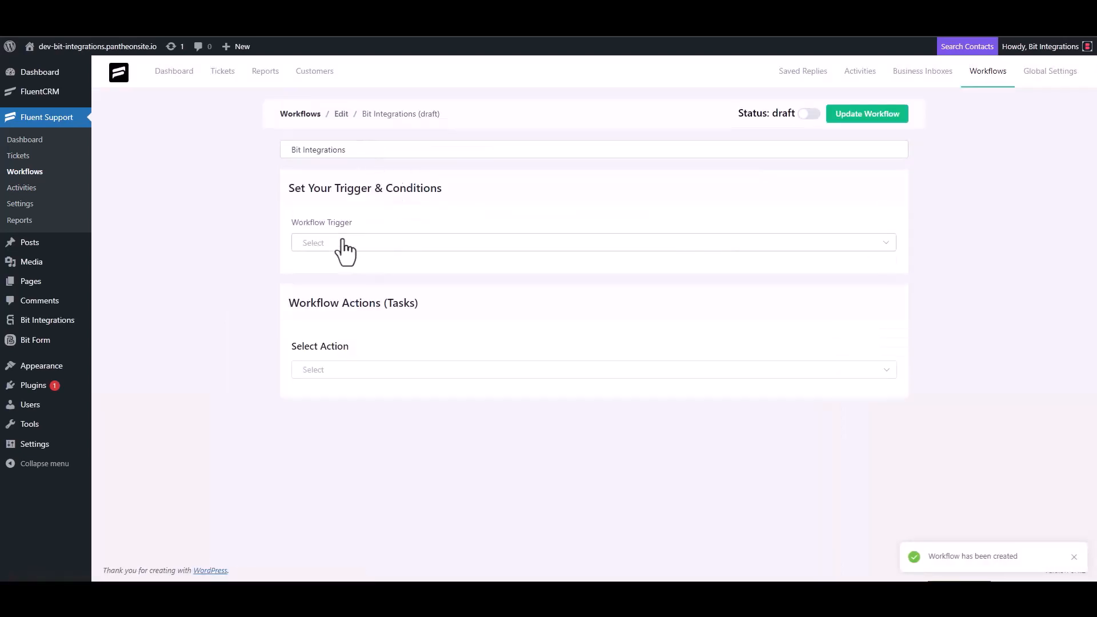
- Set the trigger to On Ticket Creation and add an outgoing webhook action with the copied URL
{"action": "left_click", "coordinate": [341, 244]}
{"action": "left_click", "coordinate": [340, 275]}
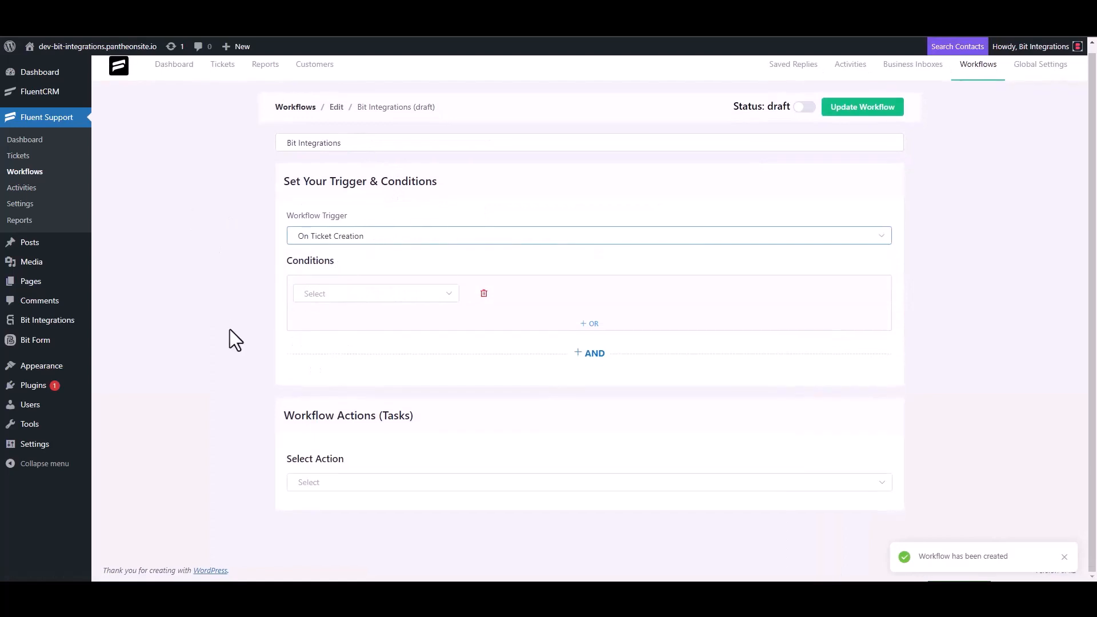
{"action": "left_click", "coordinate": [317, 480]}
{"action": "scroll", "coordinate": [335, 399], "scroll_direction": "down", "scroll_amount": 5}
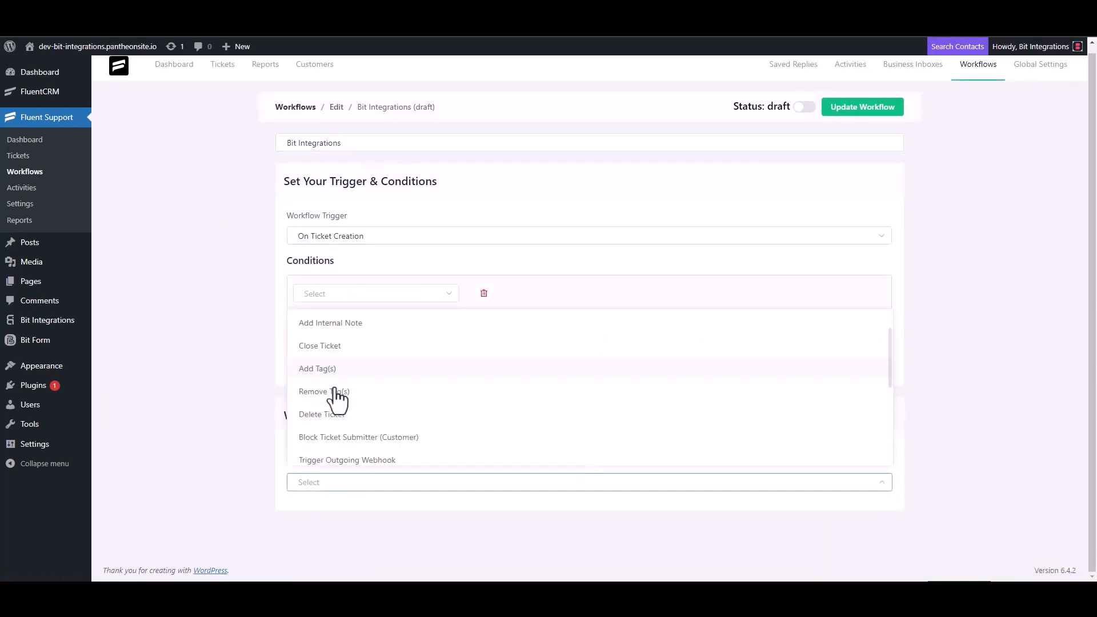
{"action": "left_click", "coordinate": [375, 325]}
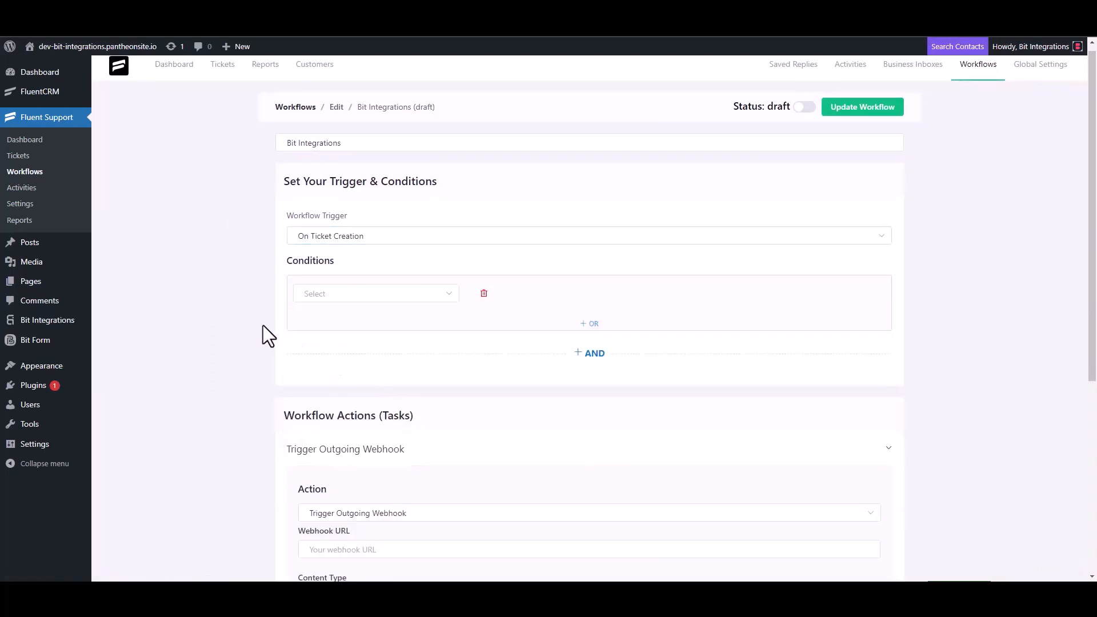
{"action": "scroll", "coordinate": [264, 324], "scroll_direction": "down", "scroll_amount": 4}
{"action": "left_click", "coordinate": [371, 325]}
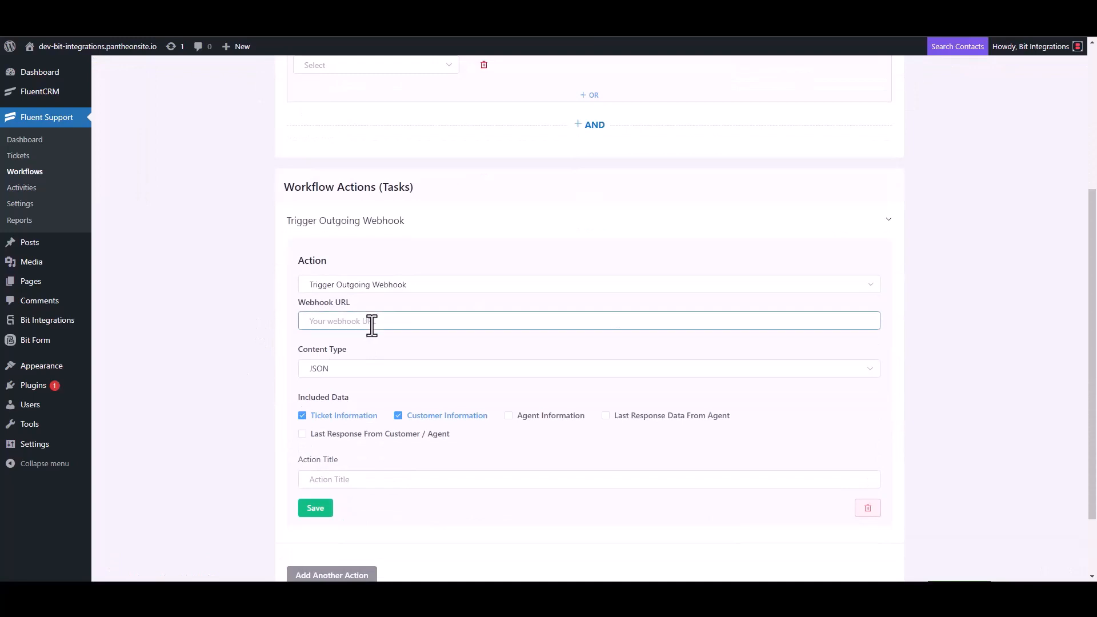
{"action": "key", "text": "ctrl+v"}
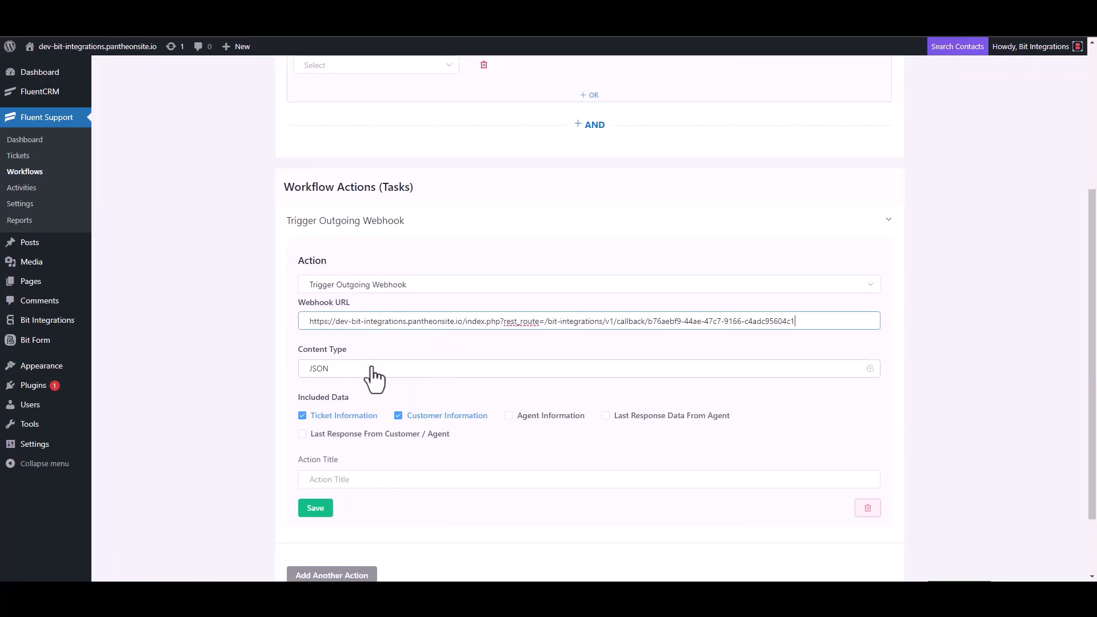
- Title the webhook action 'Bit Integrations', save it, and publish the workflow
{"action": "scroll", "coordinate": [372, 375], "scroll_direction": "down", "scroll_amount": 2}
{"action": "left_click", "coordinate": [343, 398]}
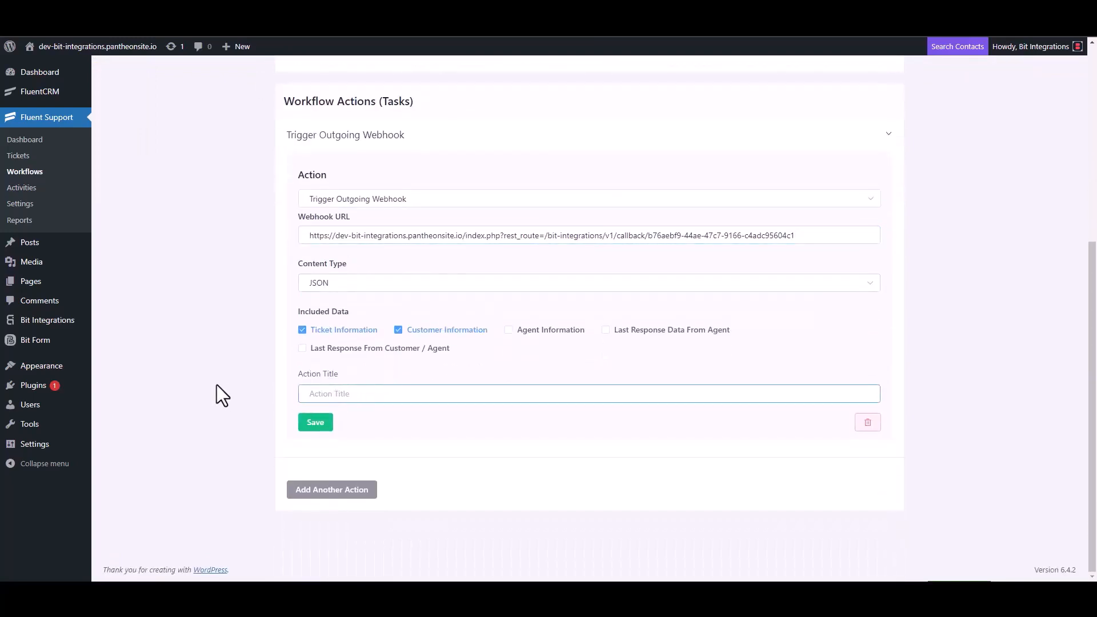
{"action": "type", "text": "Bit Integrations"}
{"action": "left_click", "coordinate": [314, 426]}
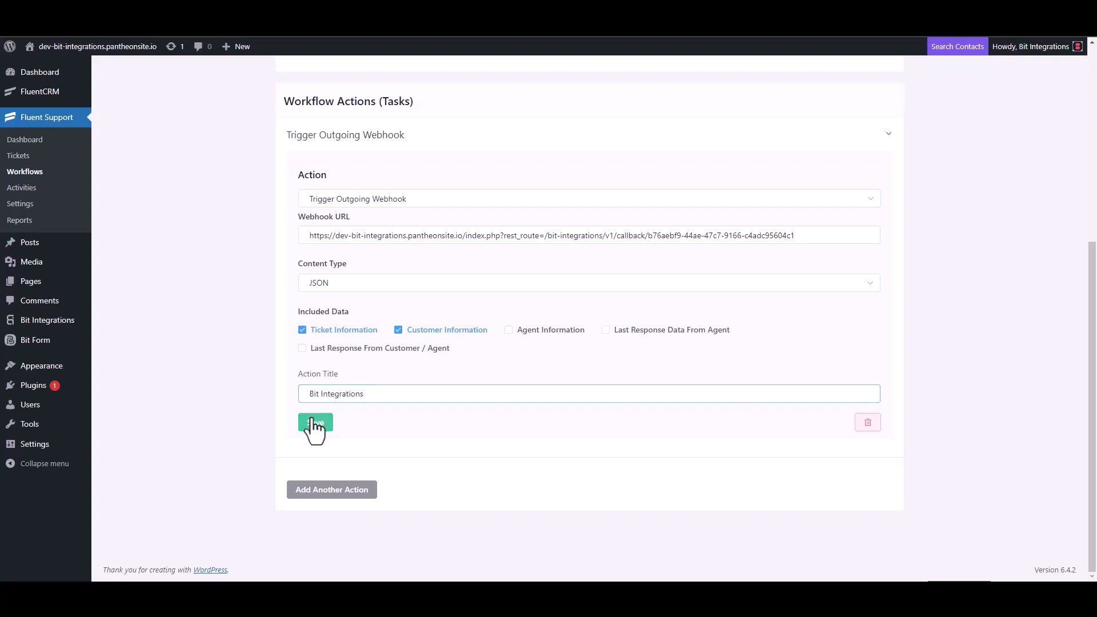
{"action": "left_click", "coordinate": [805, 104]}
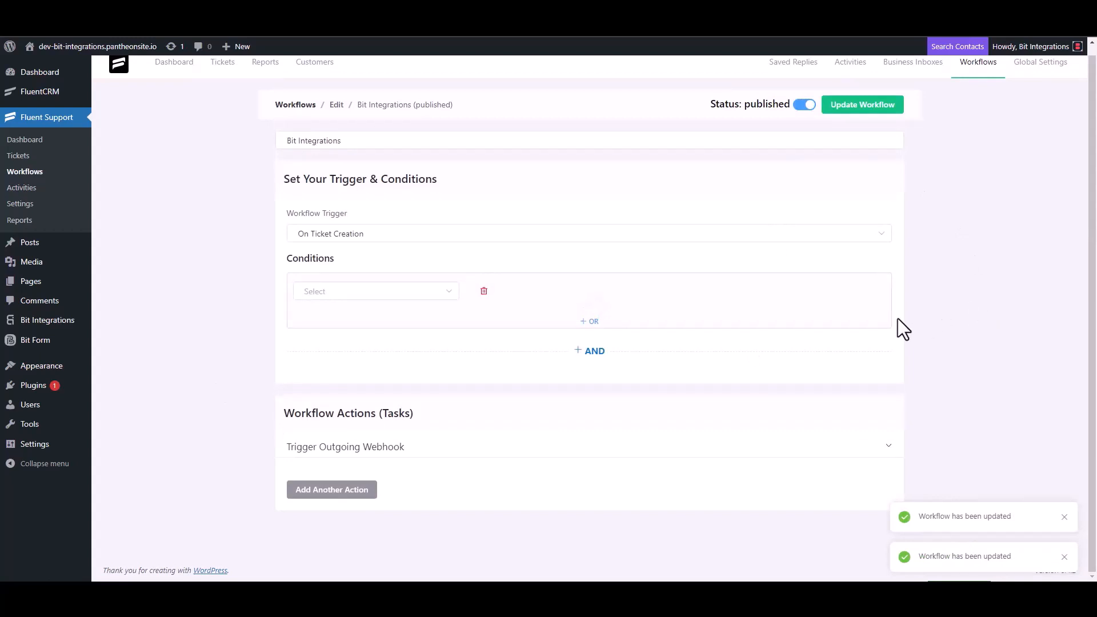
- Start a new ticket for a new test contact, entering the contact's first name and e-mail
{"action": "left_click", "coordinate": [29, 160]}
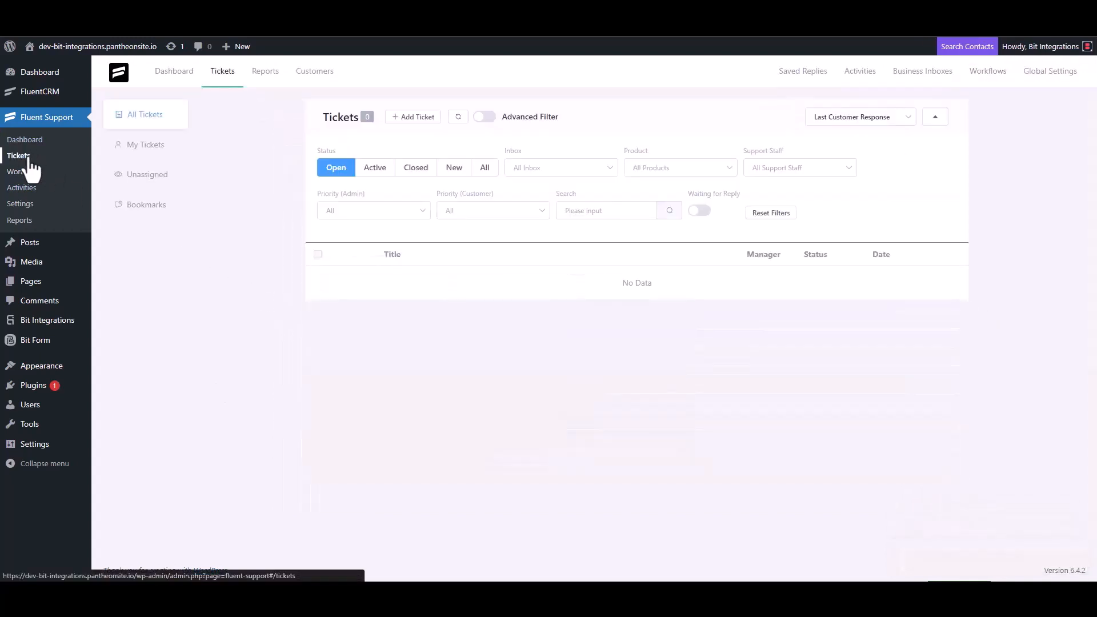
{"action": "left_click", "coordinate": [412, 118]}
{"action": "left_click", "coordinate": [449, 148]}
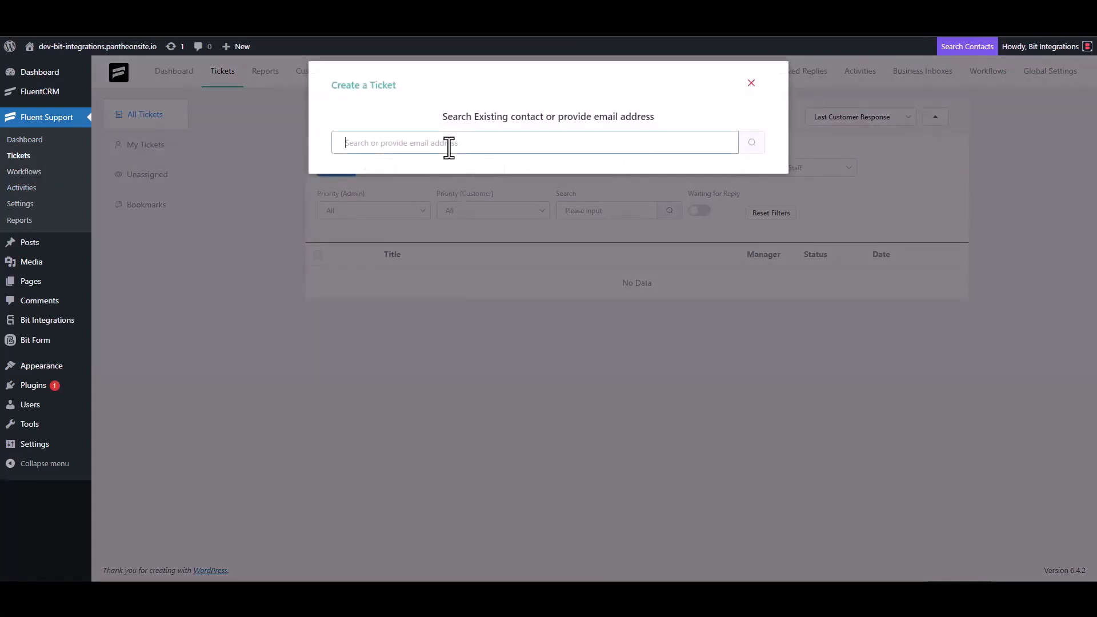
{"action": "type", "text": "test@gmail.com"}
{"action": "left_click", "coordinate": [751, 142]}
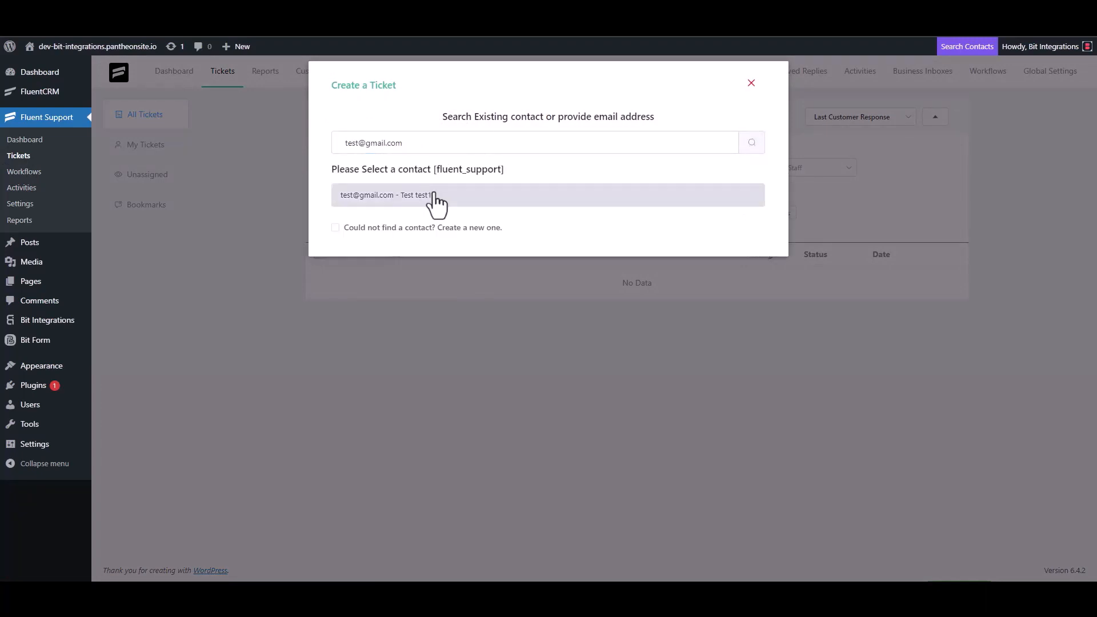
{"action": "left_click", "coordinate": [343, 227]}
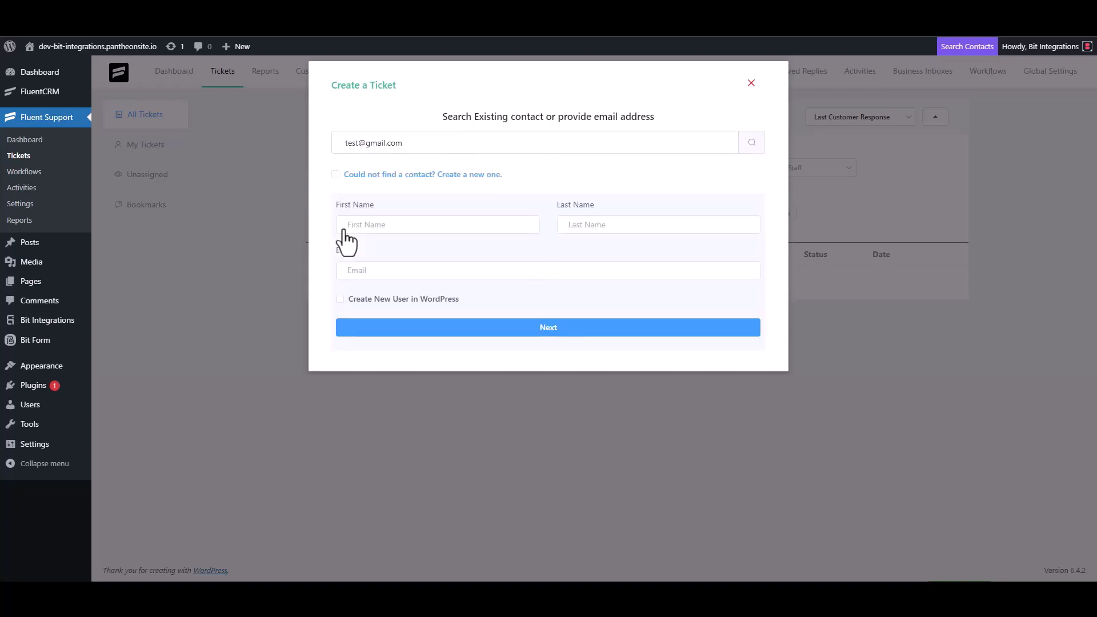
{"action": "left_click", "coordinate": [383, 225]}
{"action": "type", "text": "test3"}
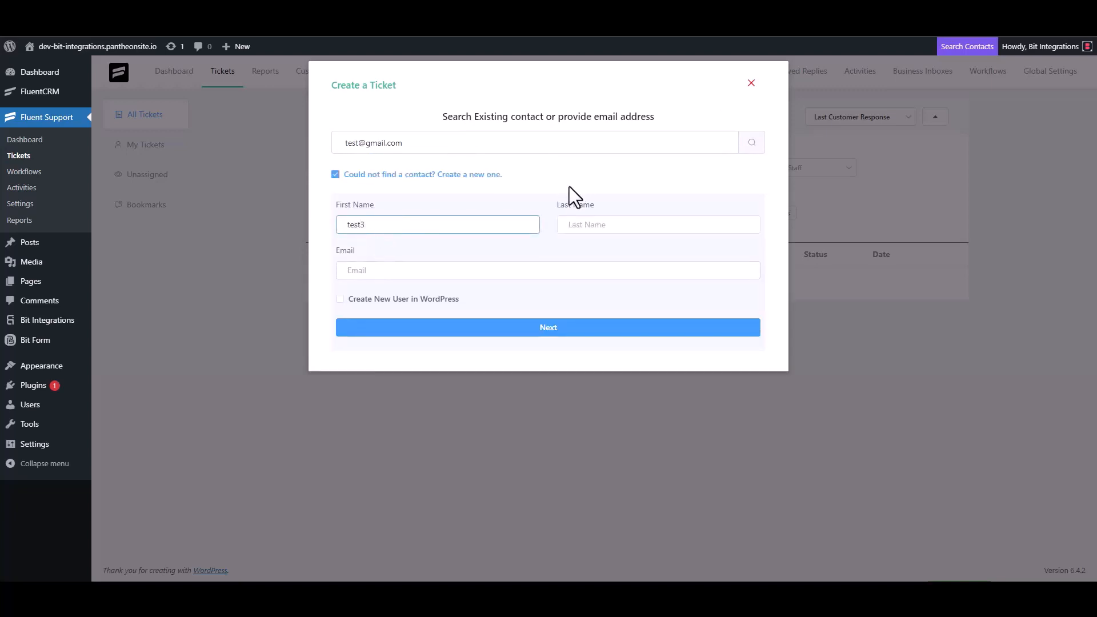
{"action": "left_click", "coordinate": [389, 273]}
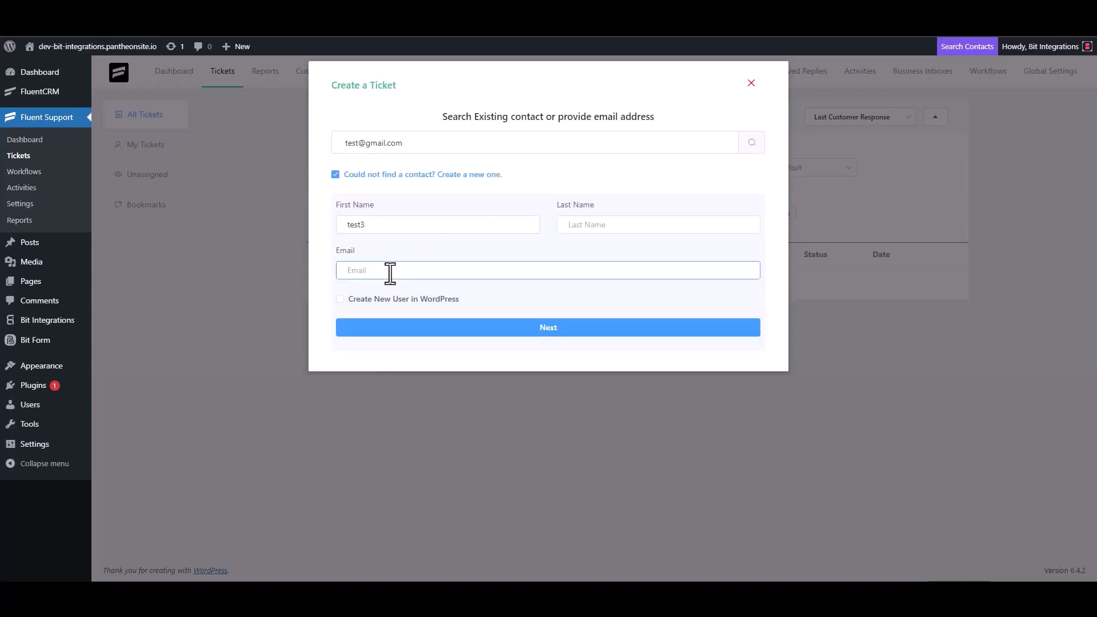
{"action": "type", "text": "test3@gmail.com"}
{"action": "left_click", "coordinate": [560, 328]}
- Enter 'test' as the ticket subject and details, and create the ticket
{"action": "left_click", "coordinate": [399, 206]}
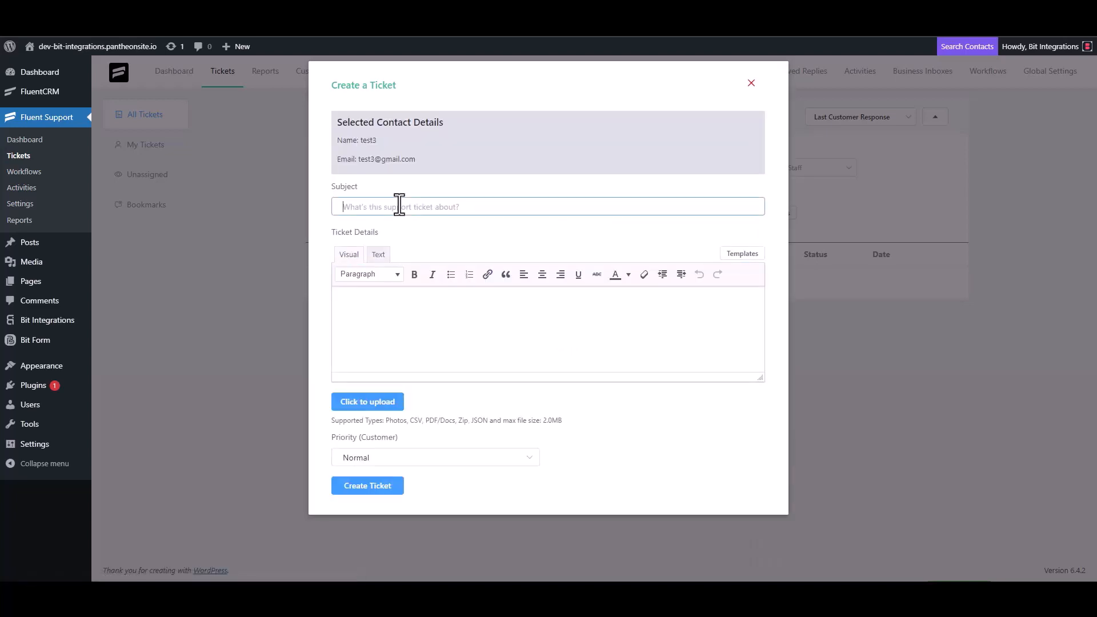
{"action": "type", "text": "test"}
{"action": "left_click", "coordinate": [387, 307]}
{"action": "type", "text": "test"}
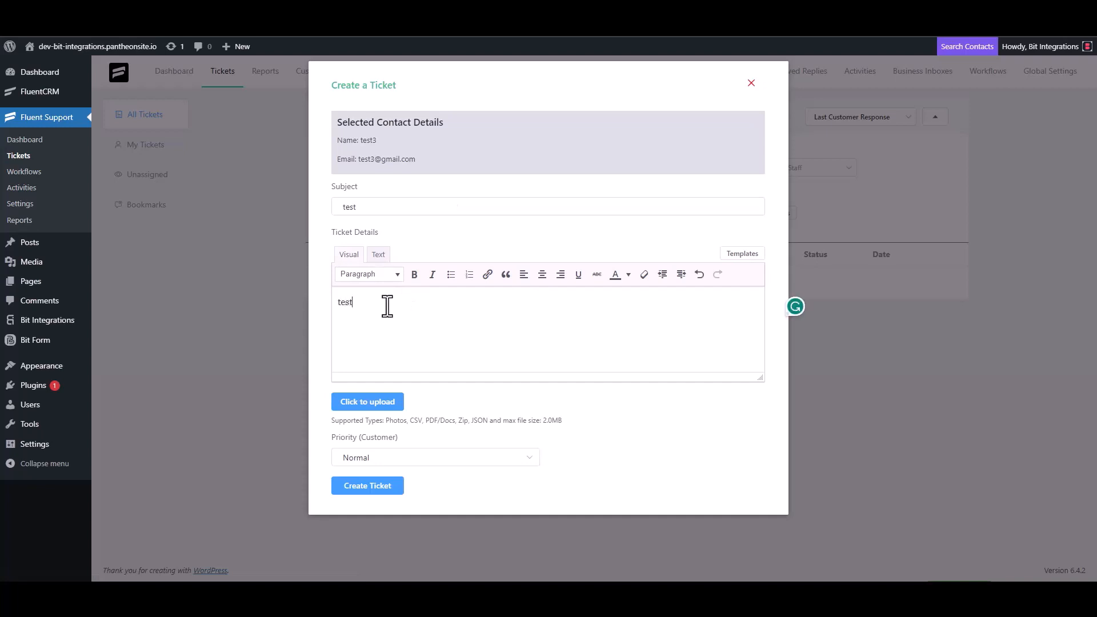
{"action": "left_click", "coordinate": [373, 485]}
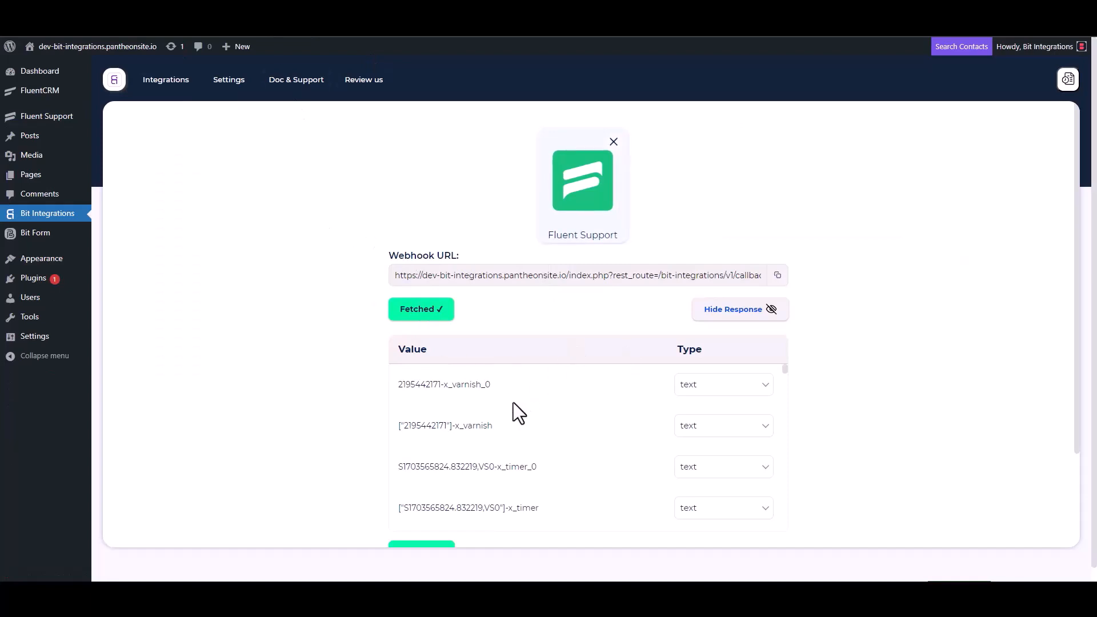
- Search the actions for 'smaily' and select Smaily as the integration action
{"action": "scroll", "coordinate": [510, 403], "scroll_direction": "down", "scroll_amount": 3}
{"action": "scroll", "coordinate": [357, 440], "scroll_direction": "down", "scroll_amount": 3}
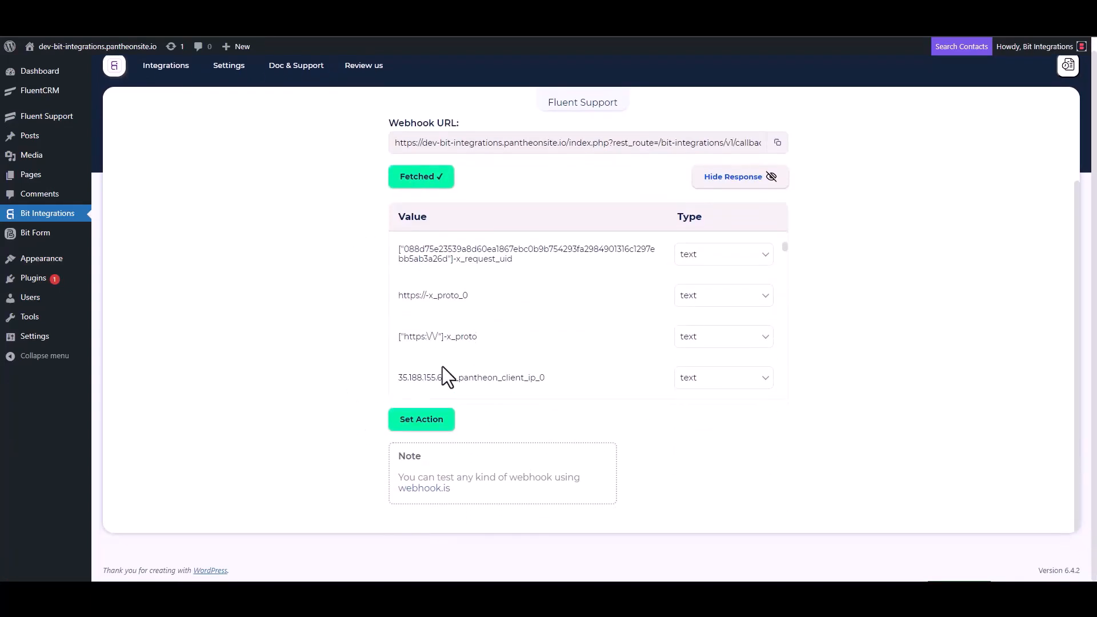
{"action": "scroll", "coordinate": [509, 305], "scroll_direction": "down", "scroll_amount": 5}
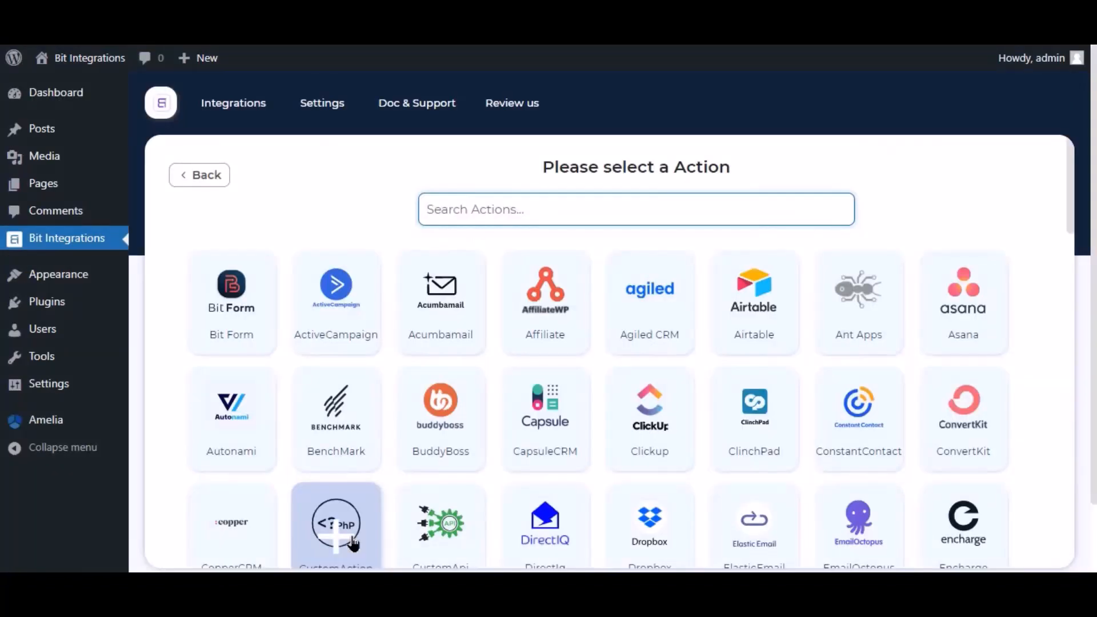
{"action": "left_click", "coordinate": [495, 222]}
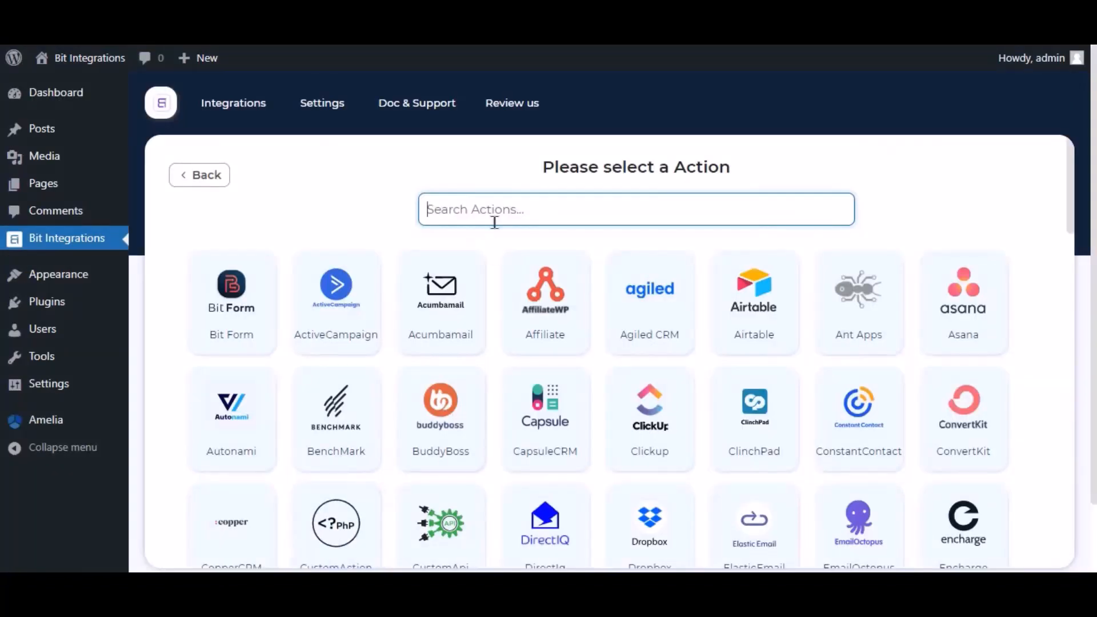
{"action": "type", "text": "sma"}
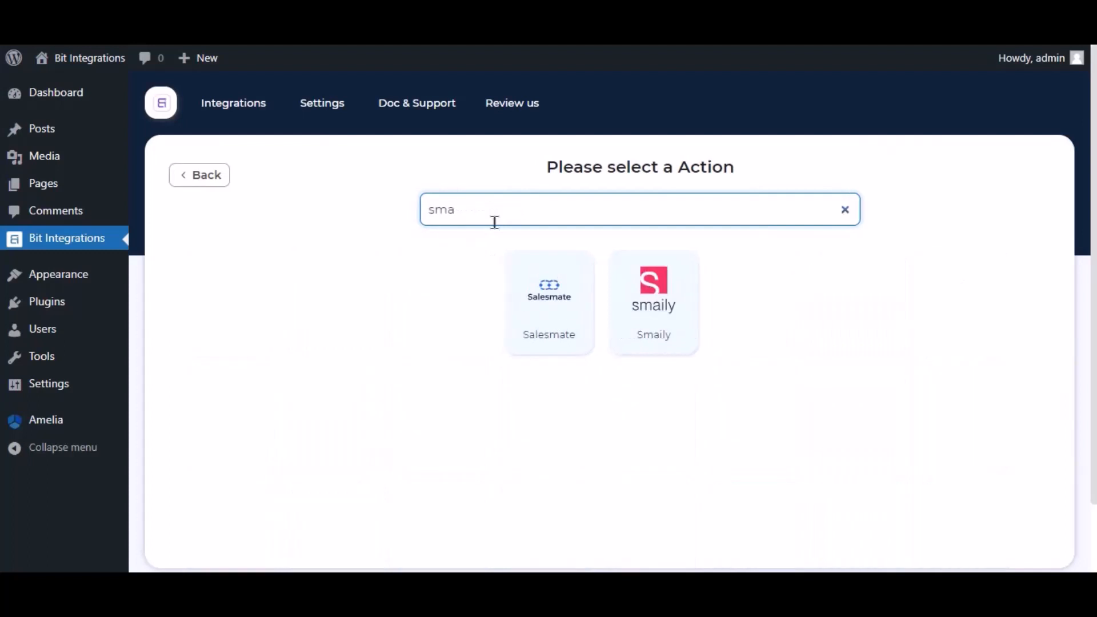
{"action": "type", "text": "il"}
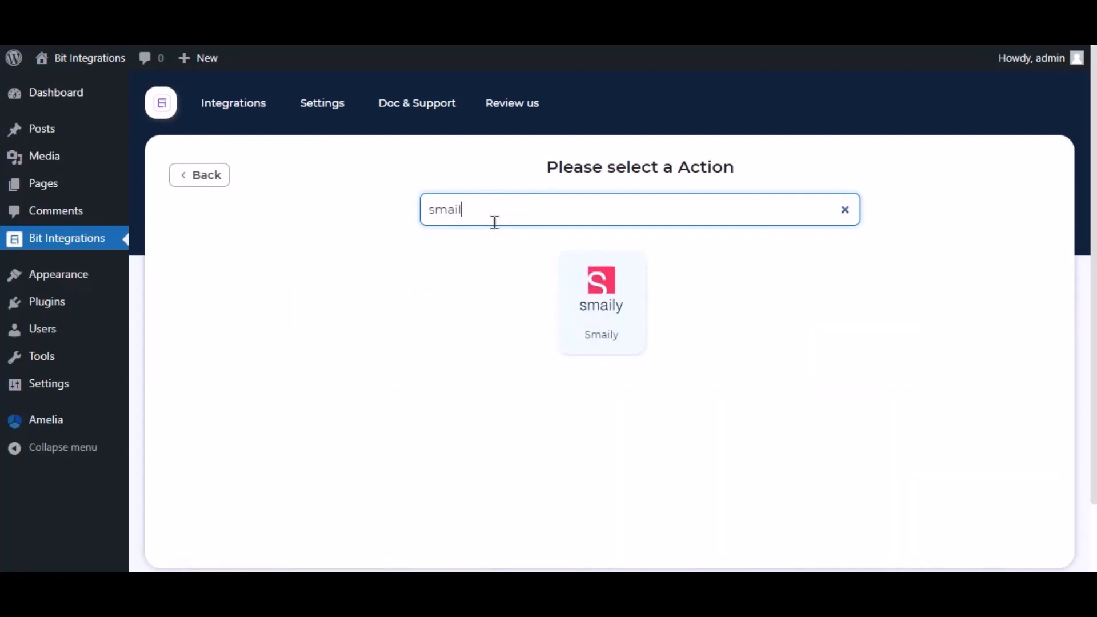
{"action": "type", "text": "y"}
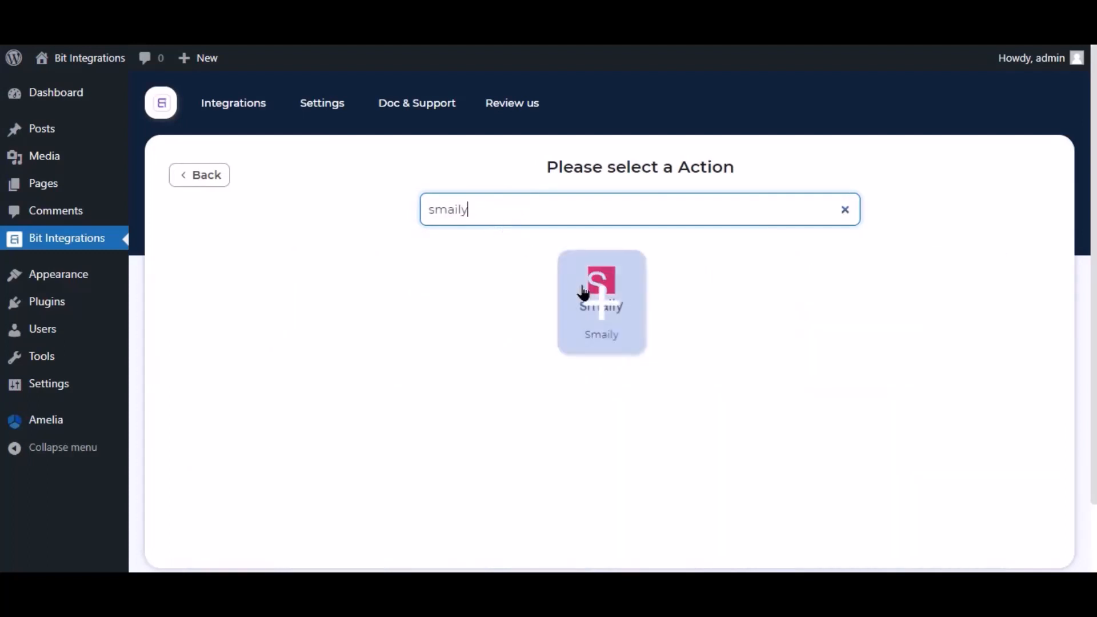
{"action": "left_click", "coordinate": [586, 294]}
- Select the existing integration name and focus the Subdomain Name field
{"action": "left_click", "coordinate": [250, 291]}
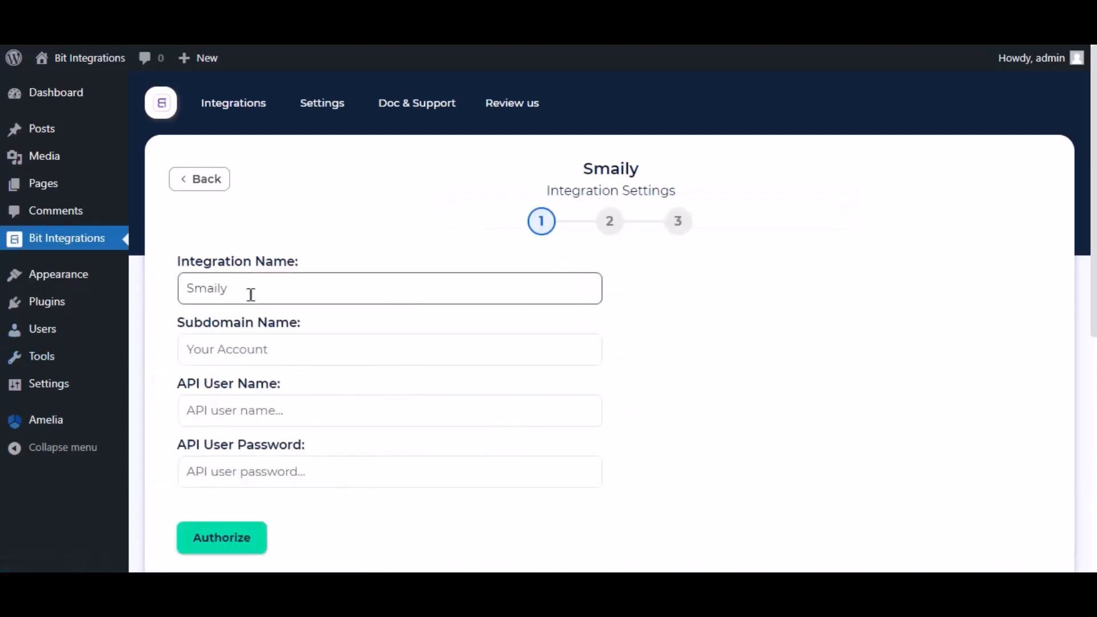
{"action": "left_click_drag", "start_coordinate": [263, 290], "coordinate": [182, 289]}
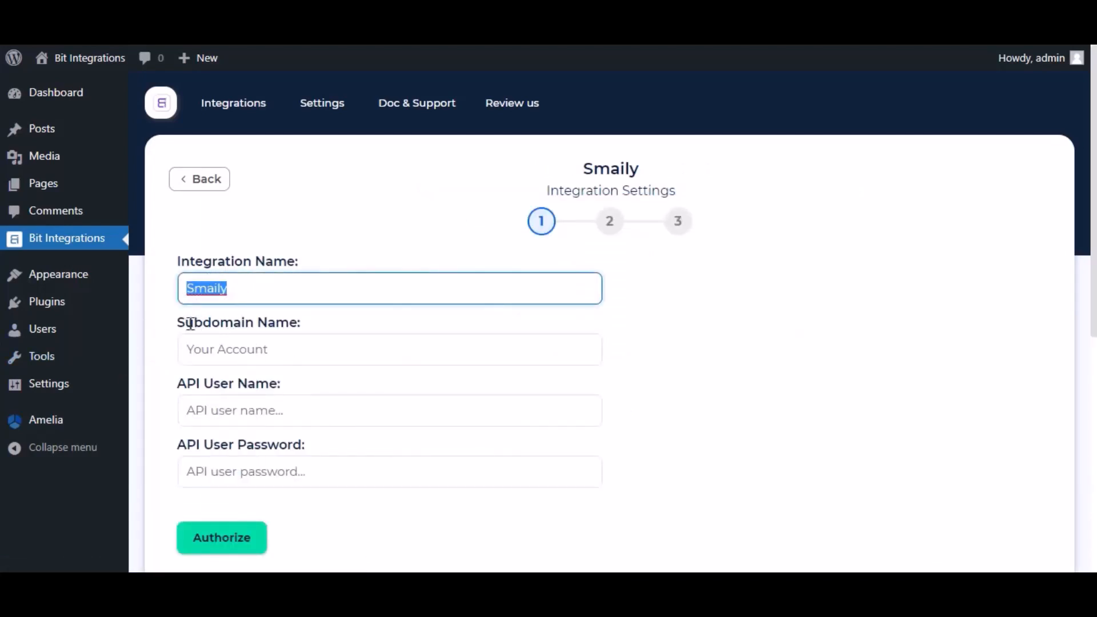
{"action": "left_click_drag", "start_coordinate": [176, 329], "coordinate": [302, 324]}
{"action": "left_click", "coordinate": [269, 341]}
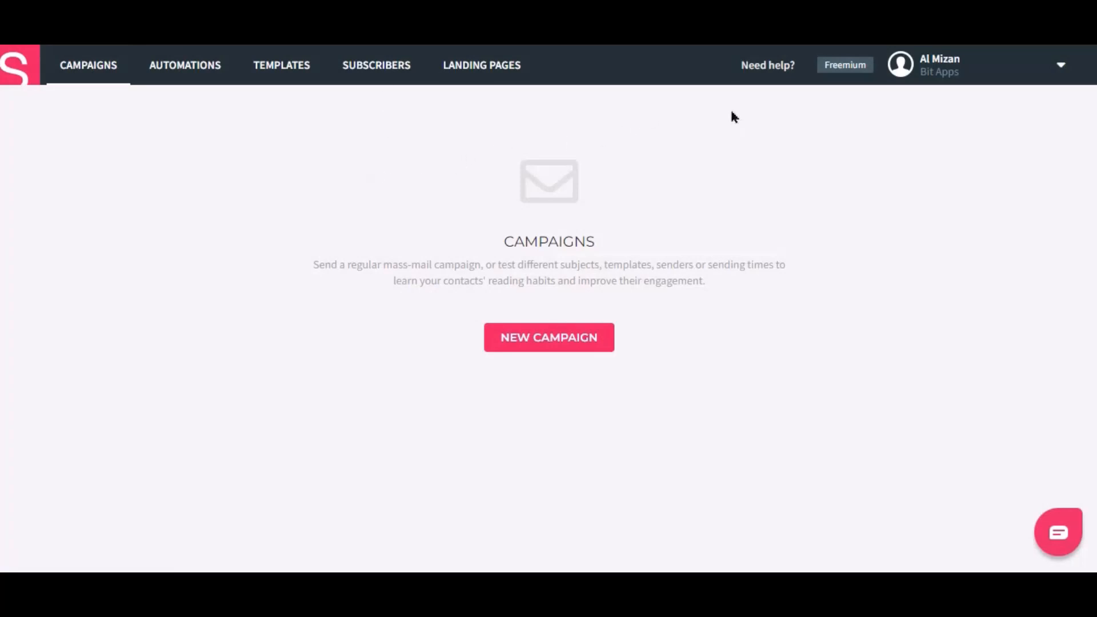
- Open Smaily's Preferences and copy the account subdomain from My account
{"action": "left_click", "coordinate": [948, 79]}
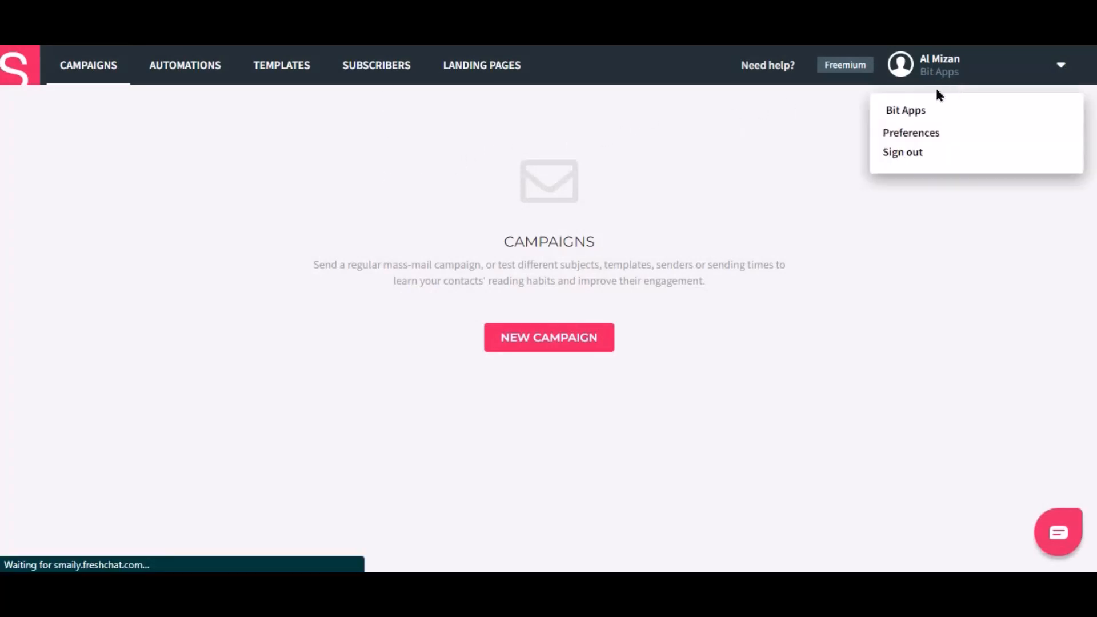
{"action": "left_click", "coordinate": [913, 137]}
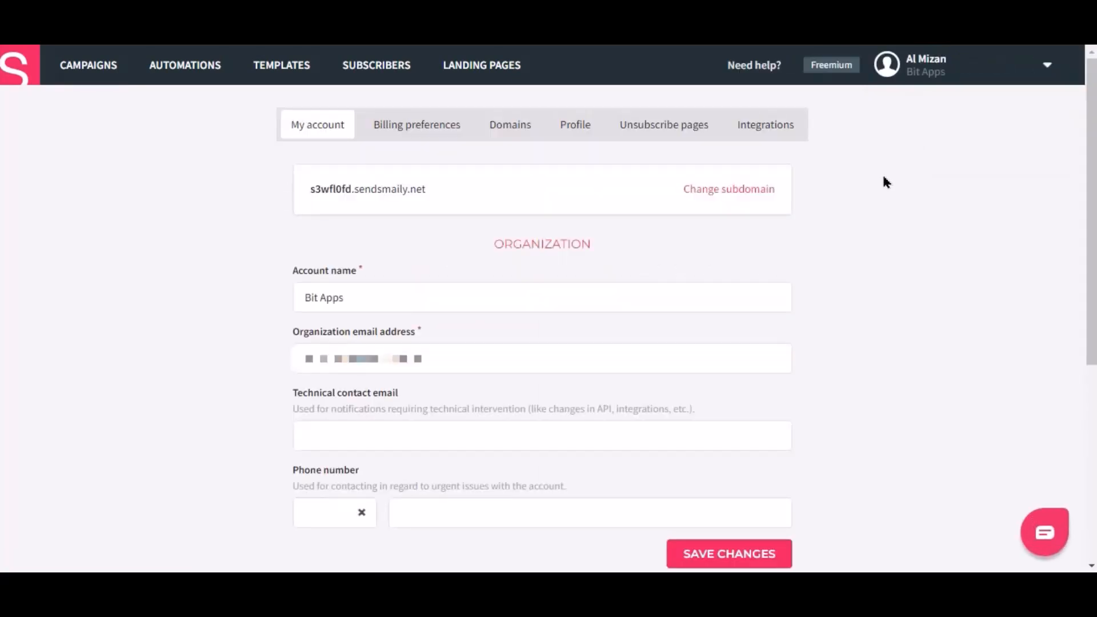
{"action": "double_click", "coordinate": [319, 190]}
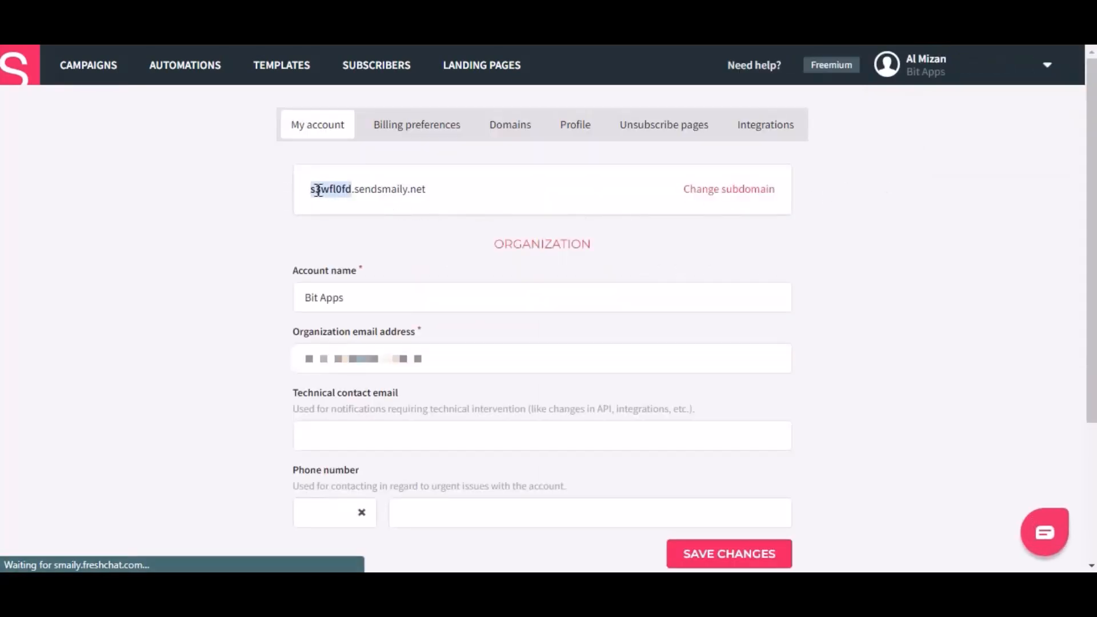
{"action": "right_click", "coordinate": [319, 190]}
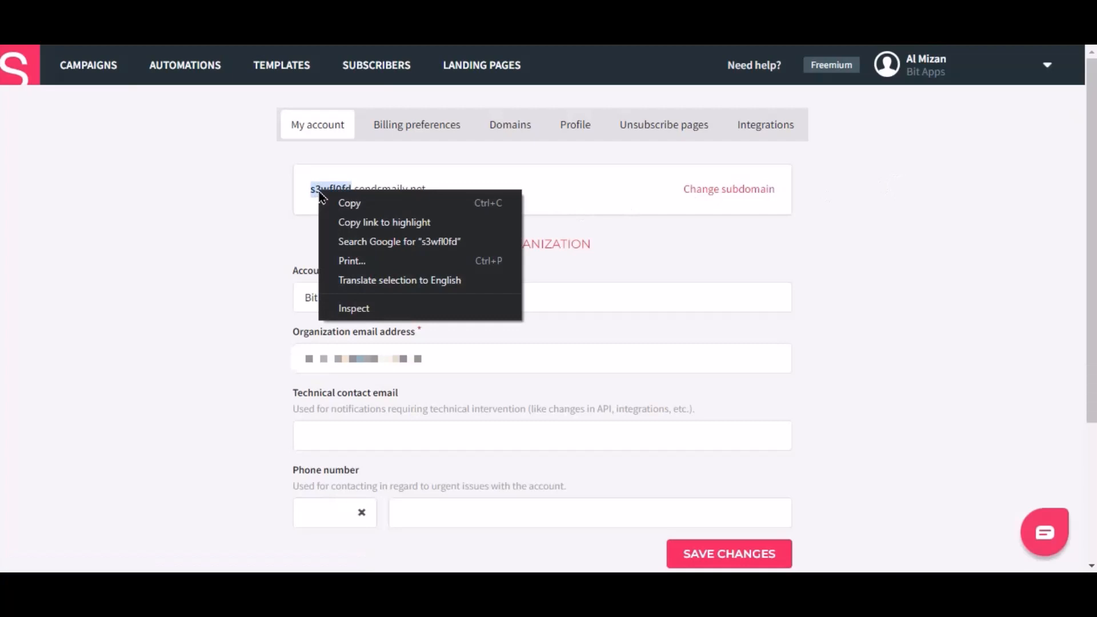
{"action": "left_click", "coordinate": [344, 214]}
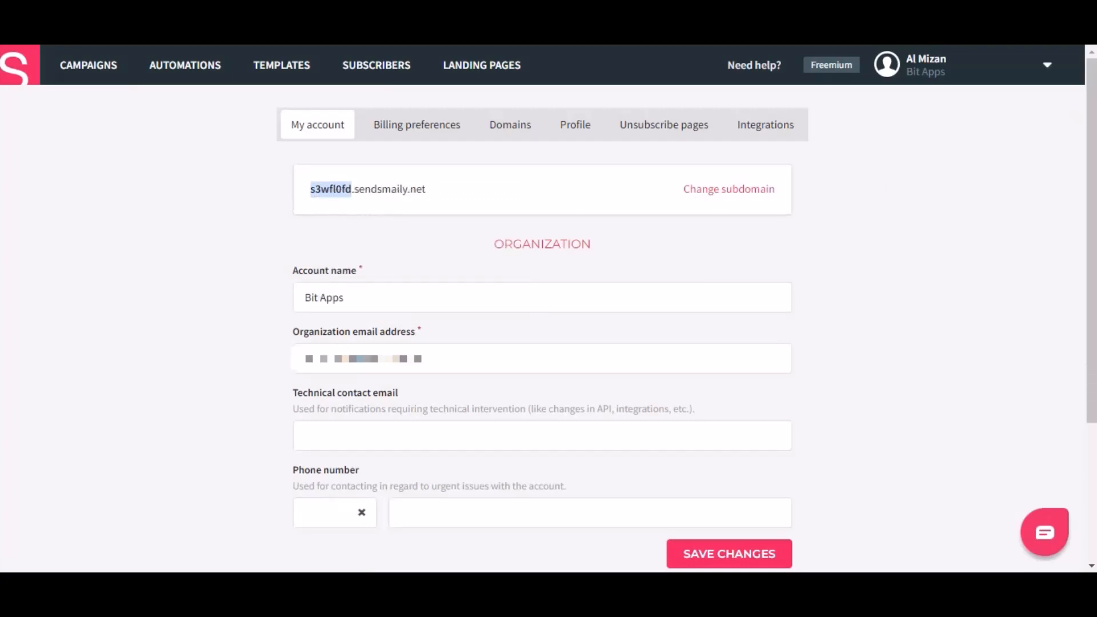
- Paste the Smaily subdomain into Subdomain Name, then follow the Smaily API Token link
{"action": "key", "text": "ctrl+Tab"}
{"action": "right_click", "coordinate": [273, 349]}
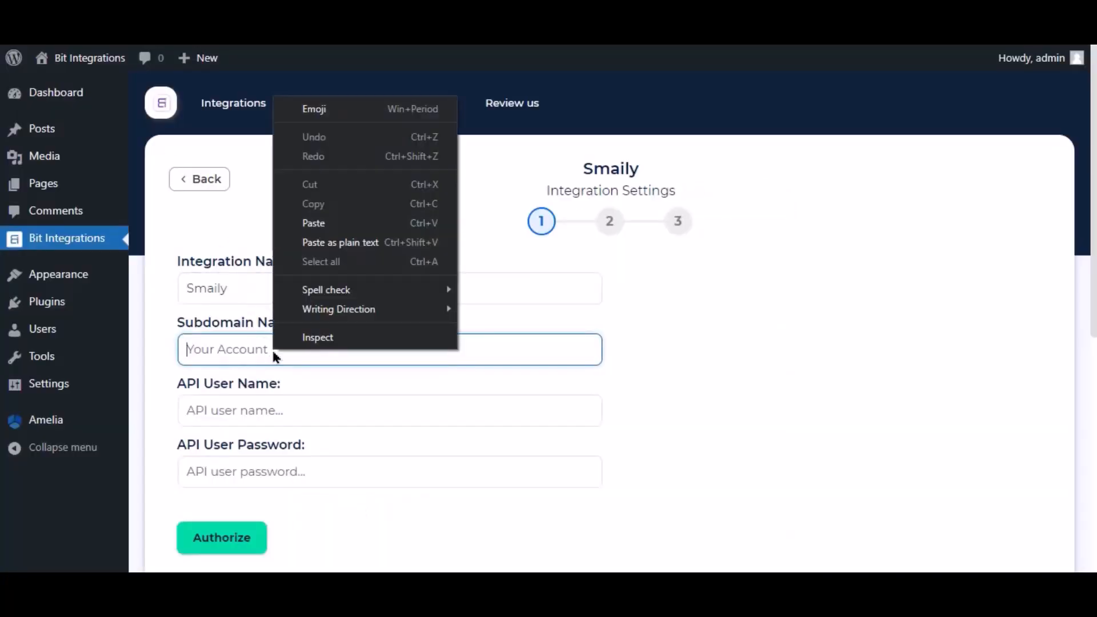
{"action": "left_click", "coordinate": [297, 230]}
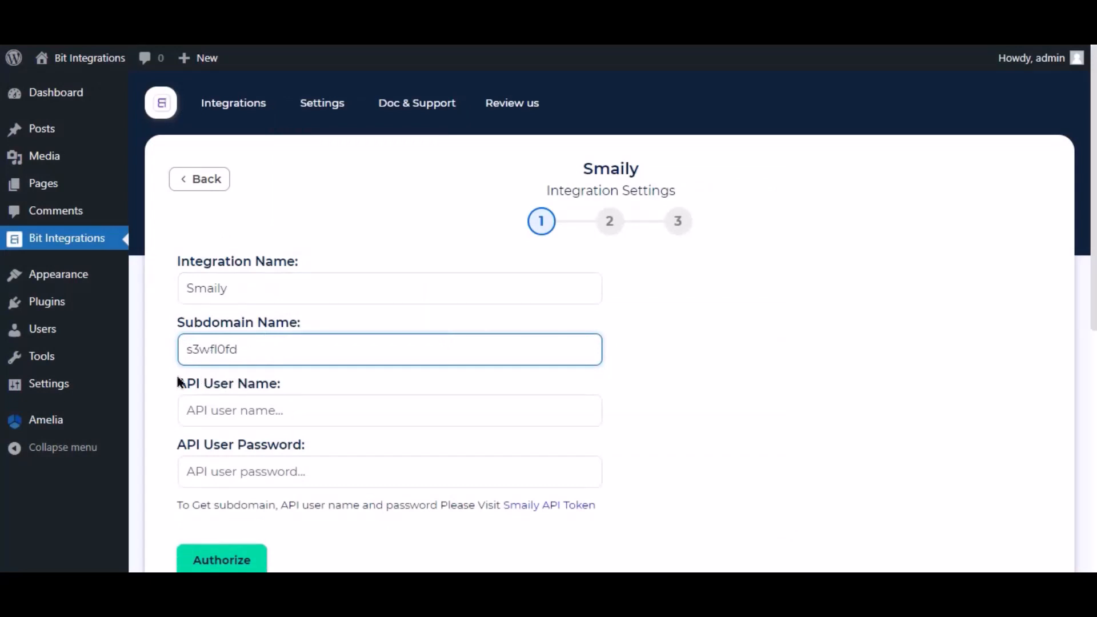
{"action": "left_click", "coordinate": [558, 506]}
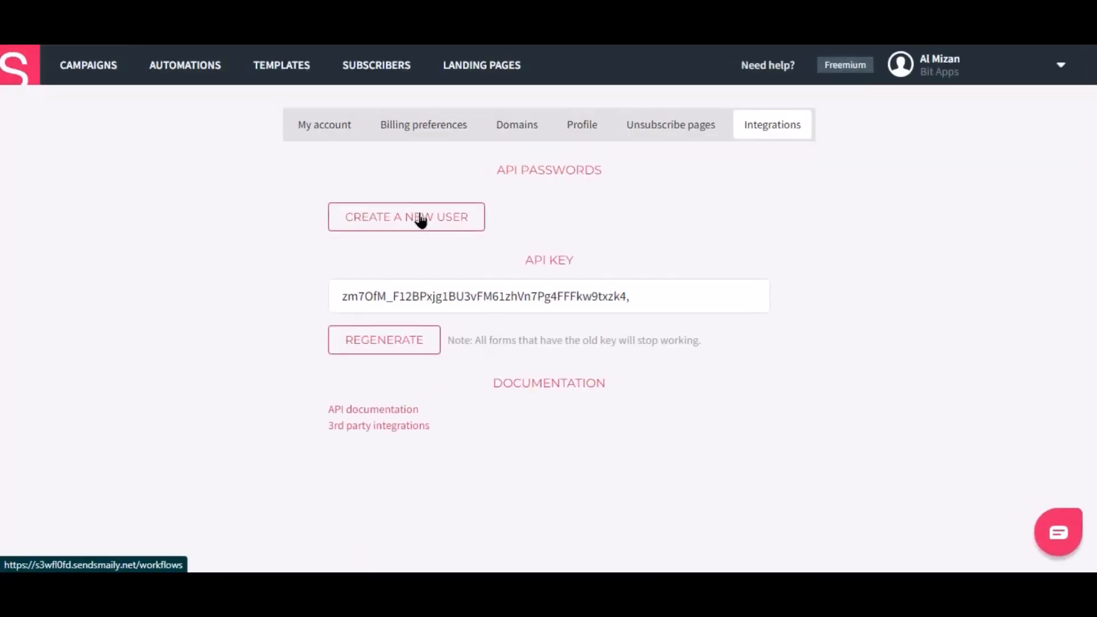
- Create a new Smaily API user on the Integrations tab and copy its user name
{"action": "left_click", "coordinate": [418, 222]}
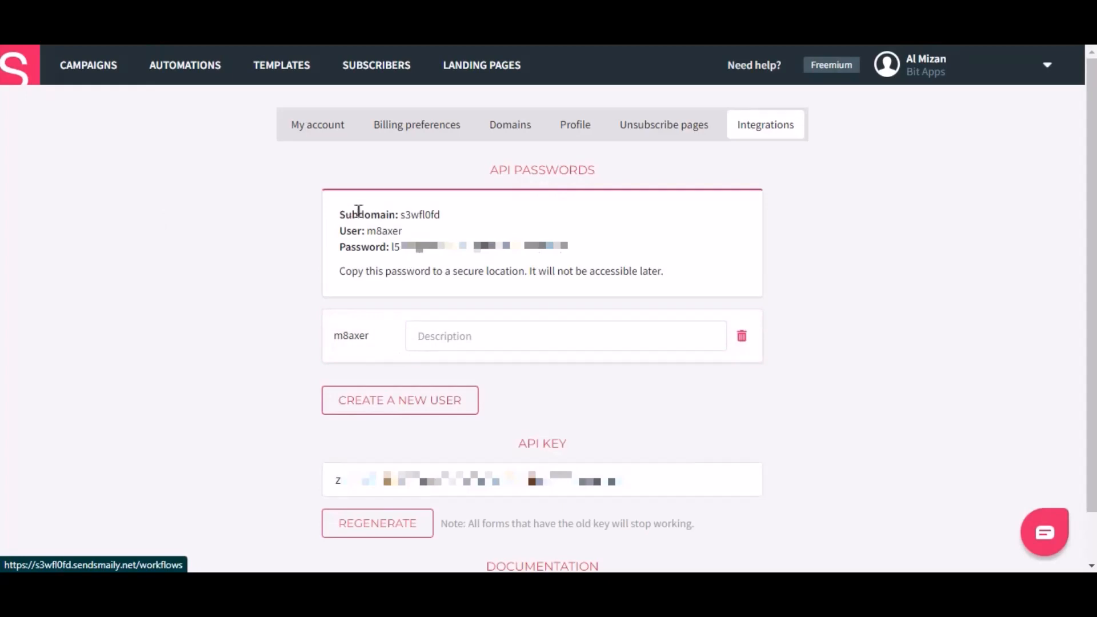
{"action": "double_click", "coordinate": [385, 232]}
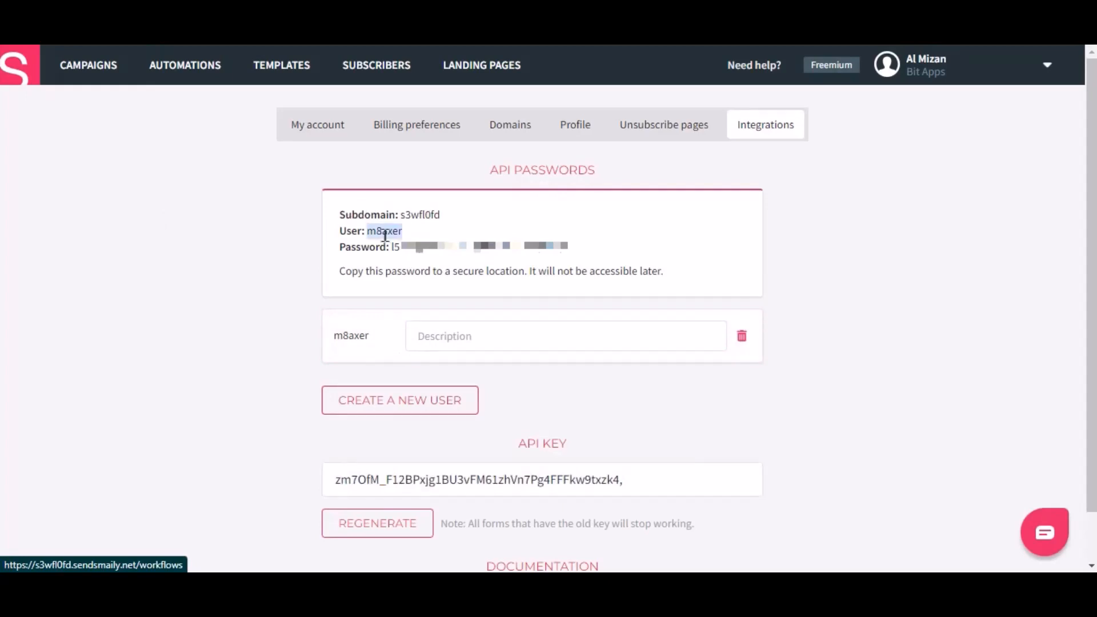
{"action": "right_click", "coordinate": [385, 235]}
{"action": "left_click", "coordinate": [394, 243]}
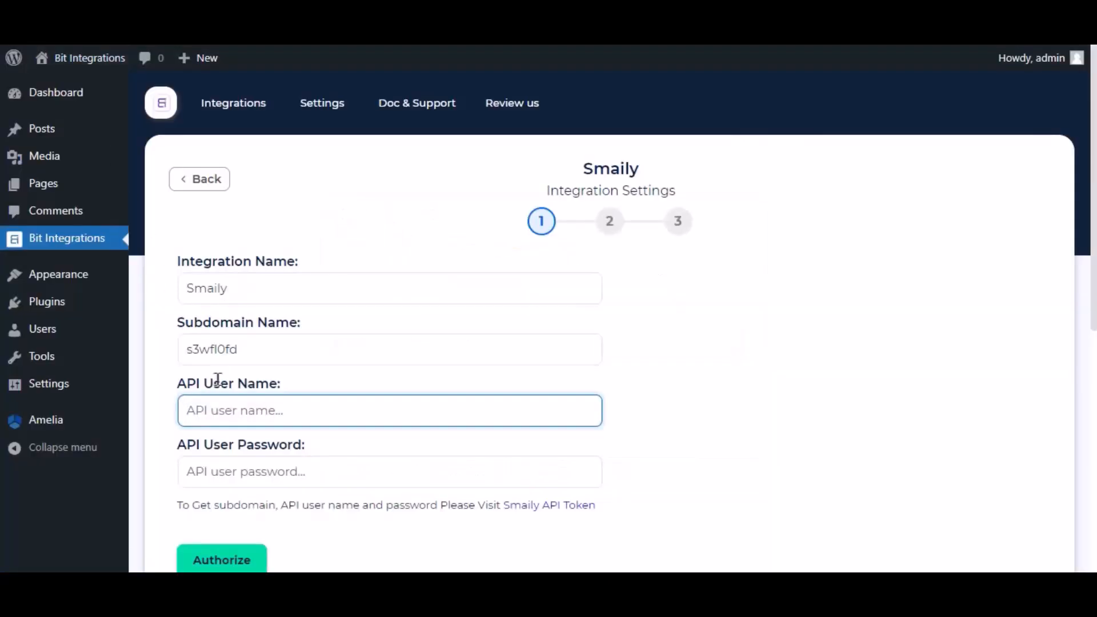
- Paste the copied Smaily API user name into the API User Name field
{"action": "right_click", "coordinate": [246, 387]}
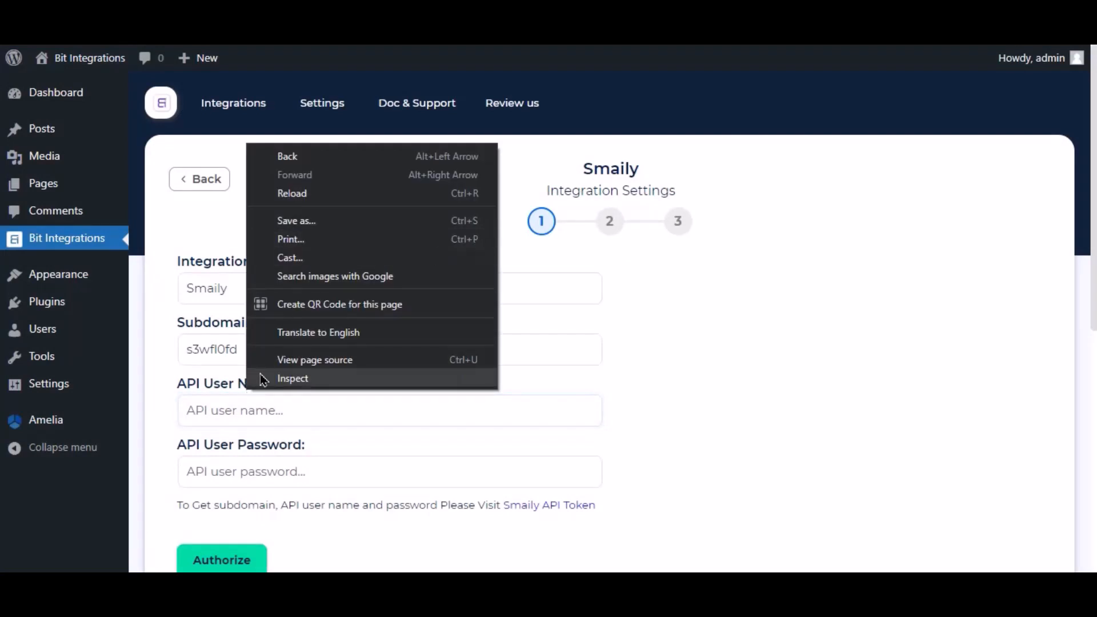
{"action": "left_click", "coordinate": [191, 410]}
{"action": "right_click", "coordinate": [230, 409]}
{"action": "left_click", "coordinate": [276, 285]}
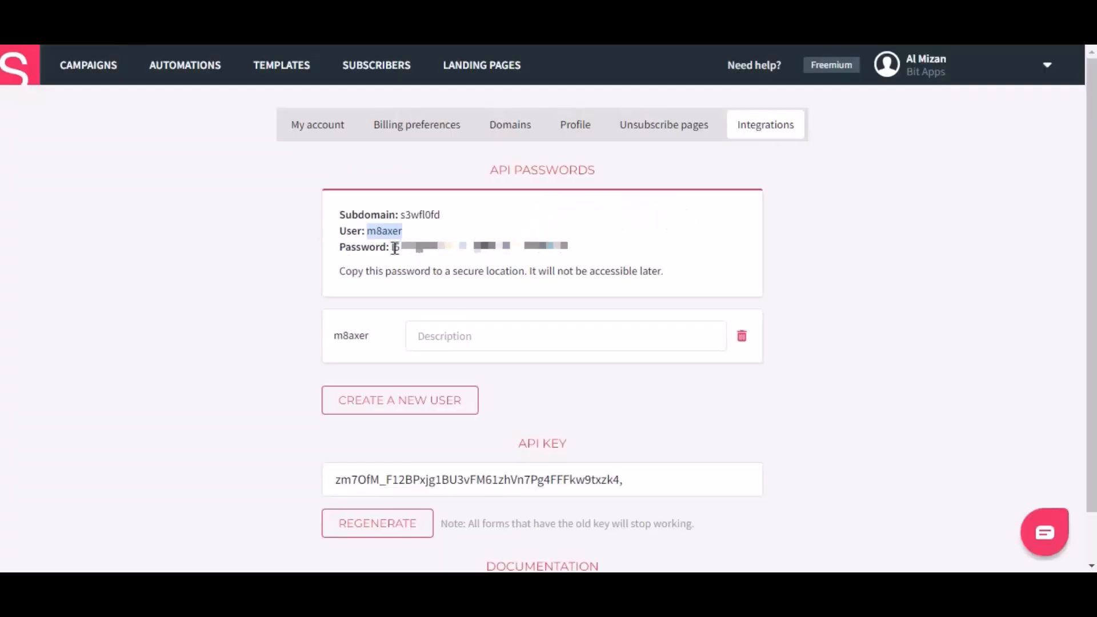
- Copy the API password from Smaily into API User Password and authorize the connection
{"action": "left_click", "coordinate": [397, 249]}
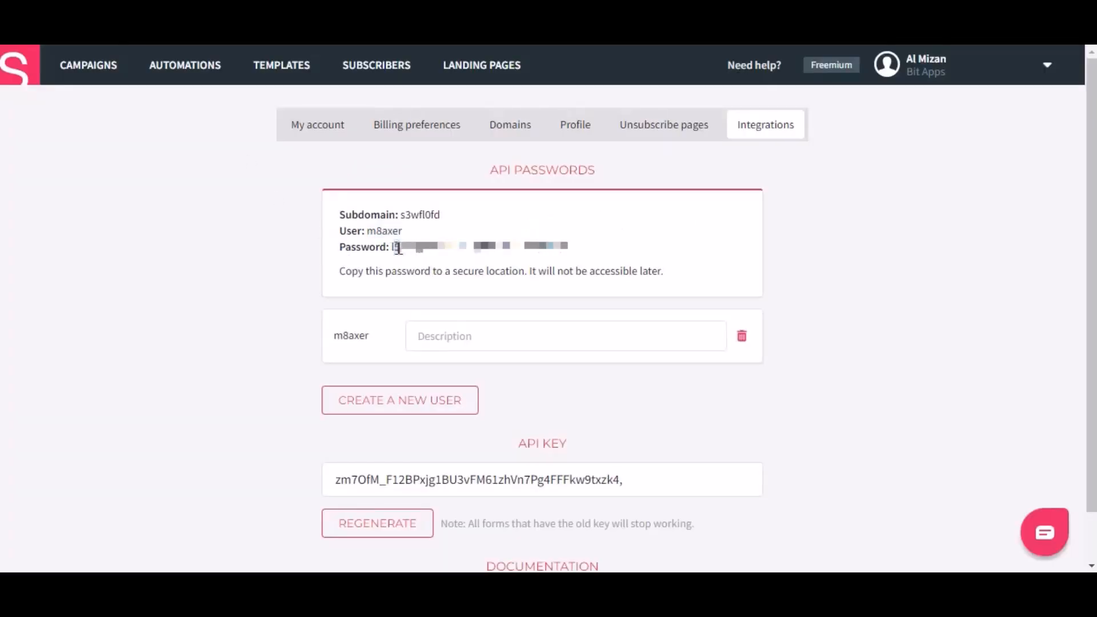
{"action": "left_click_drag", "start_coordinate": [391, 247], "coordinate": [598, 253]}
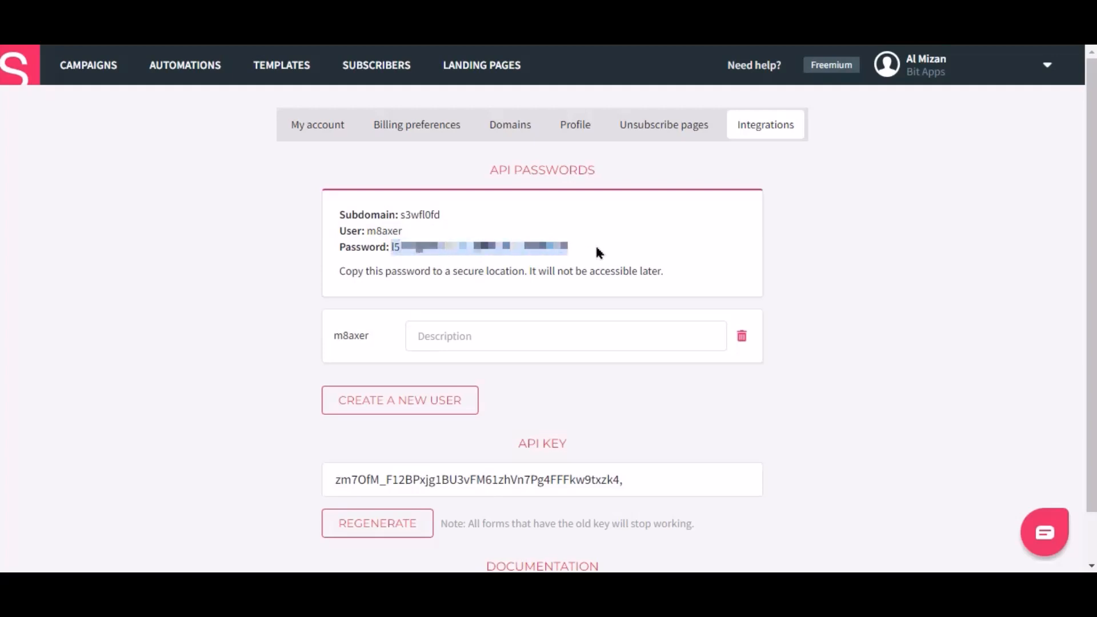
{"action": "right_click", "coordinate": [530, 243]}
{"action": "left_click", "coordinate": [562, 254]}
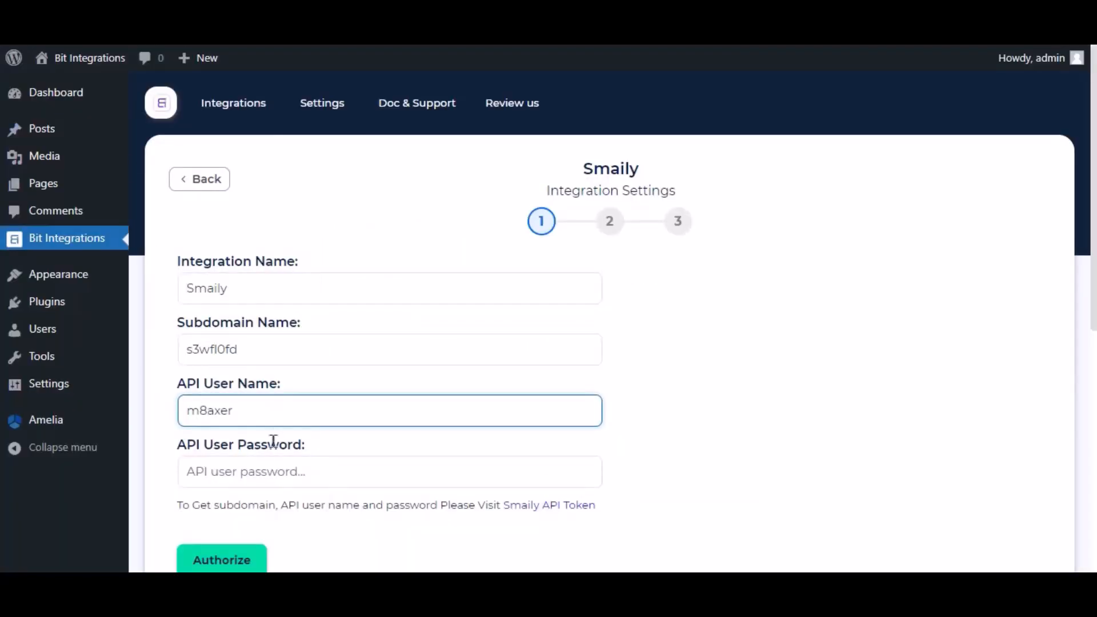
{"action": "left_click", "coordinate": [279, 465]}
{"action": "right_click", "coordinate": [284, 474]}
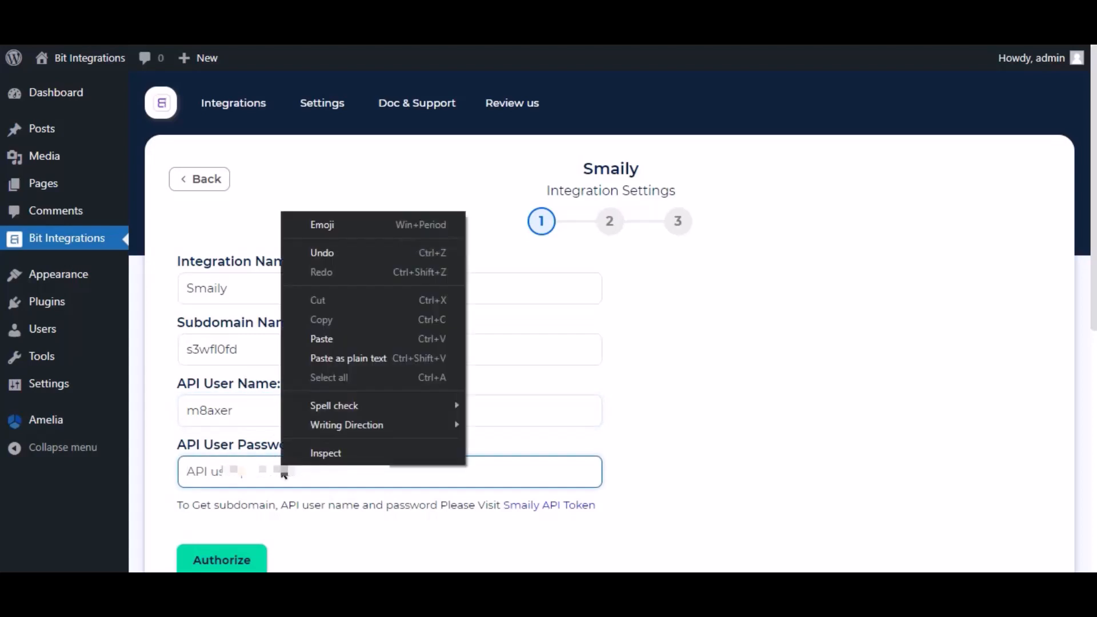
{"action": "left_click", "coordinate": [325, 339]}
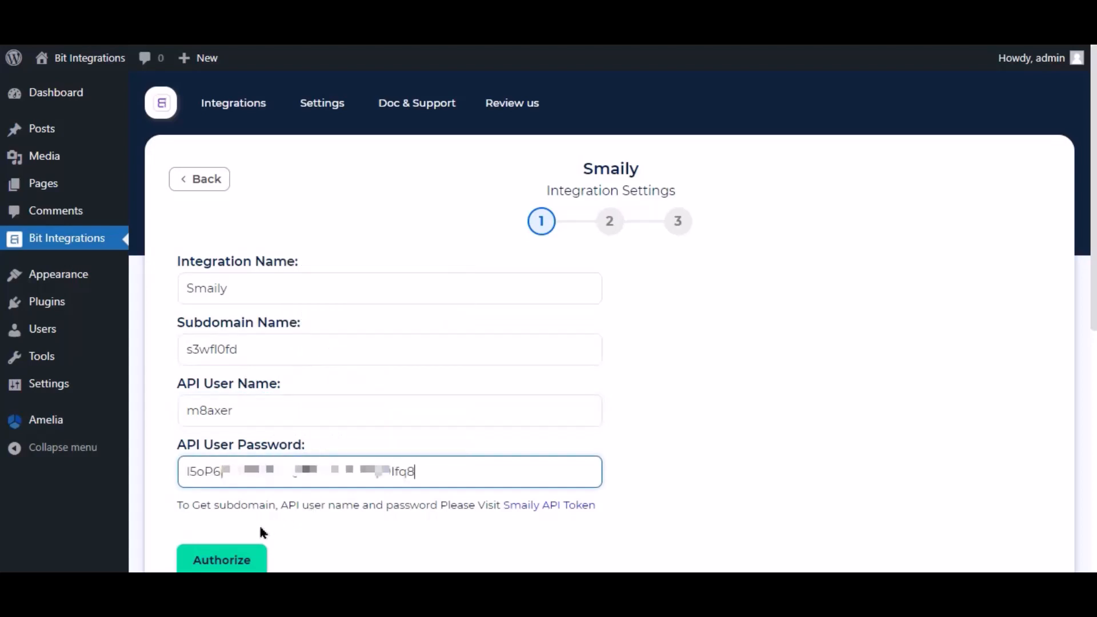
{"action": "left_click", "coordinate": [238, 558]}
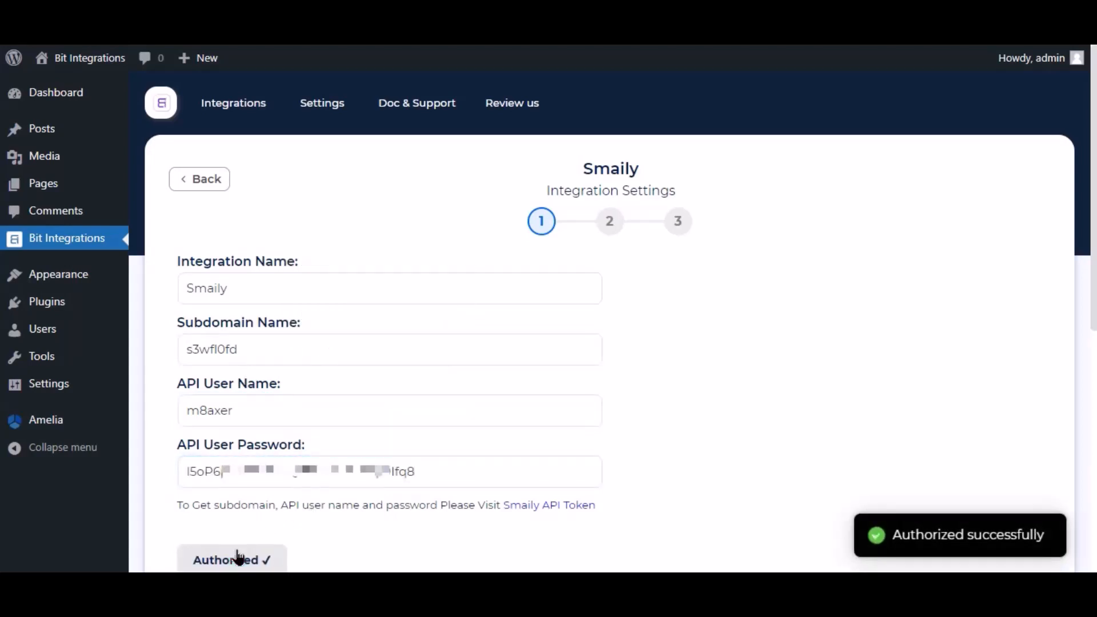
{"action": "scroll", "coordinate": [914, 497], "scroll_direction": "down", "scroll_amount": 4}
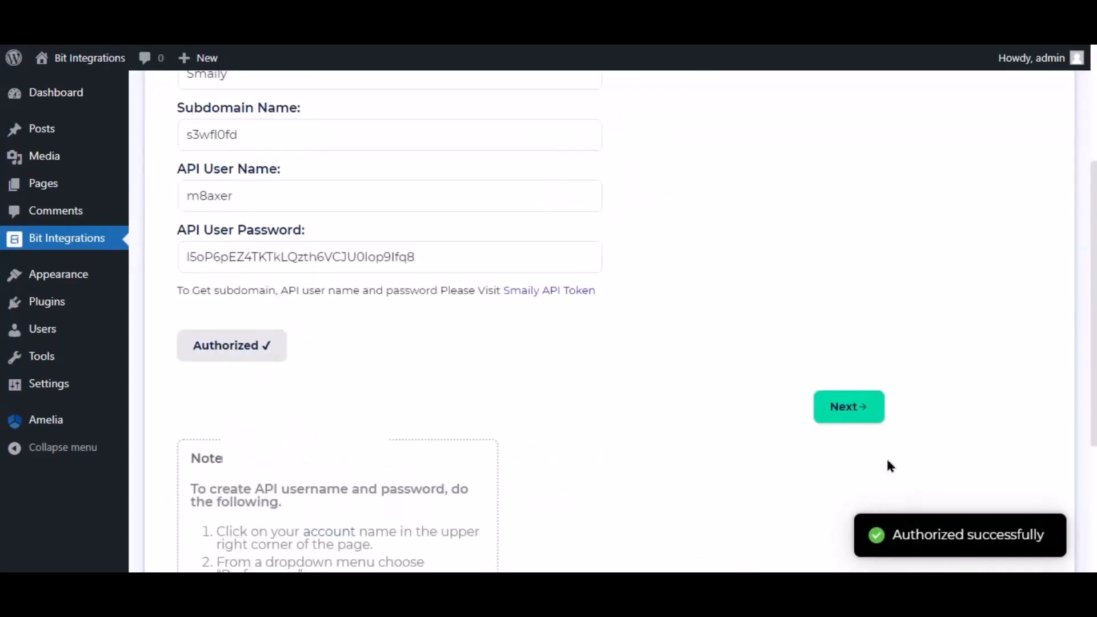
- Map the customer_email form field to Smaily's Email field
{"action": "left_click", "coordinate": [850, 407]}
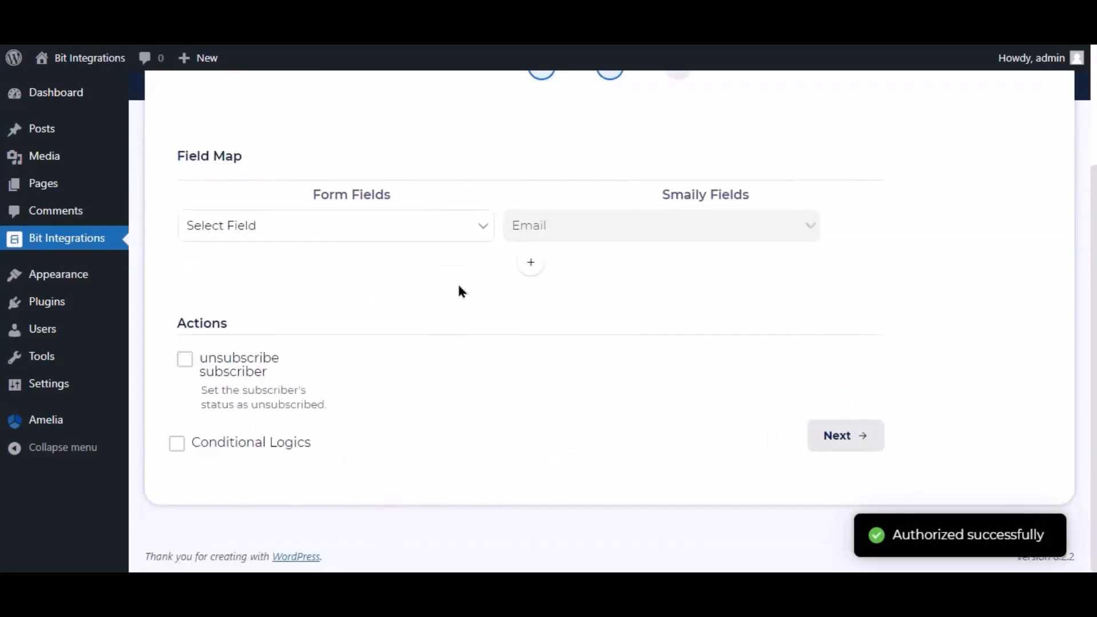
{"action": "left_click", "coordinate": [447, 238]}
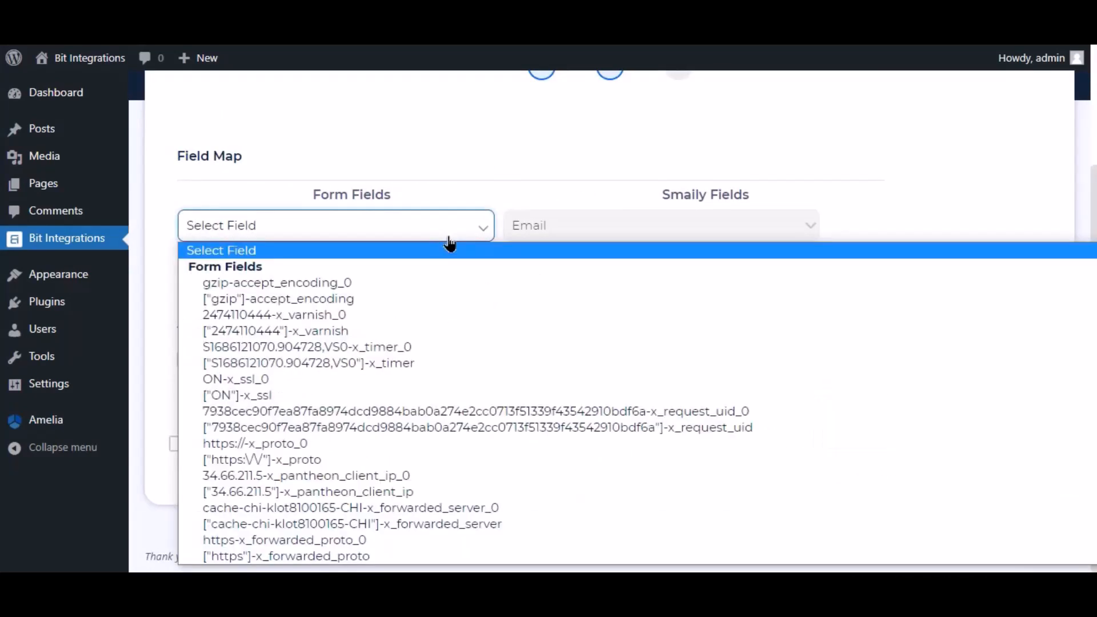
{"action": "key", "text": "s"}
{"action": "key", "text": "s"}
{"action": "key", "text": "s"}
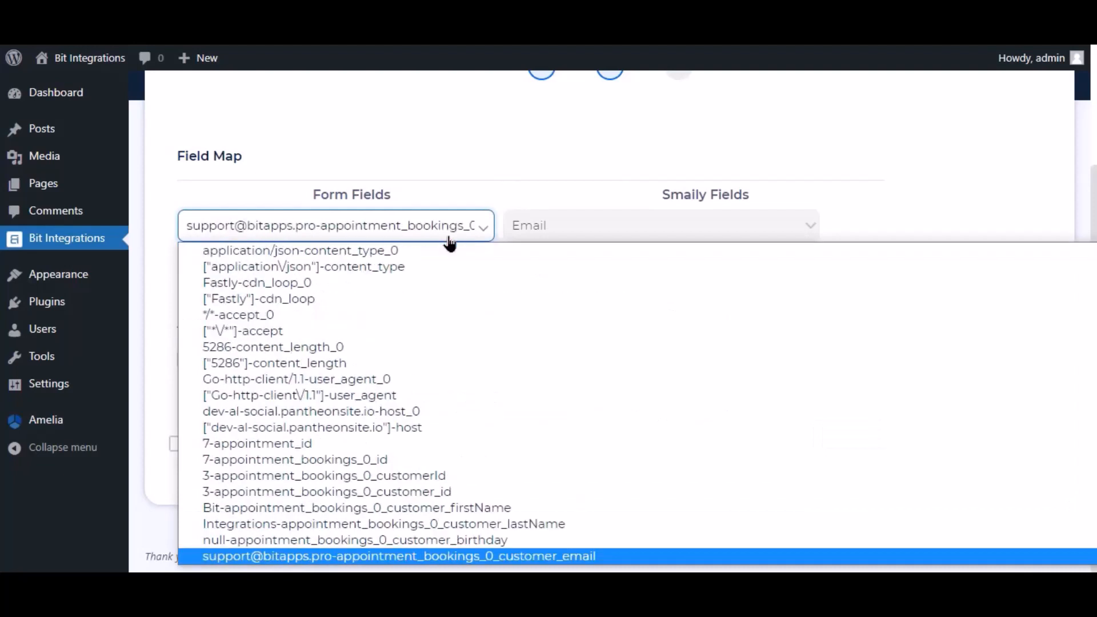
{"action": "left_click", "coordinate": [438, 562]}
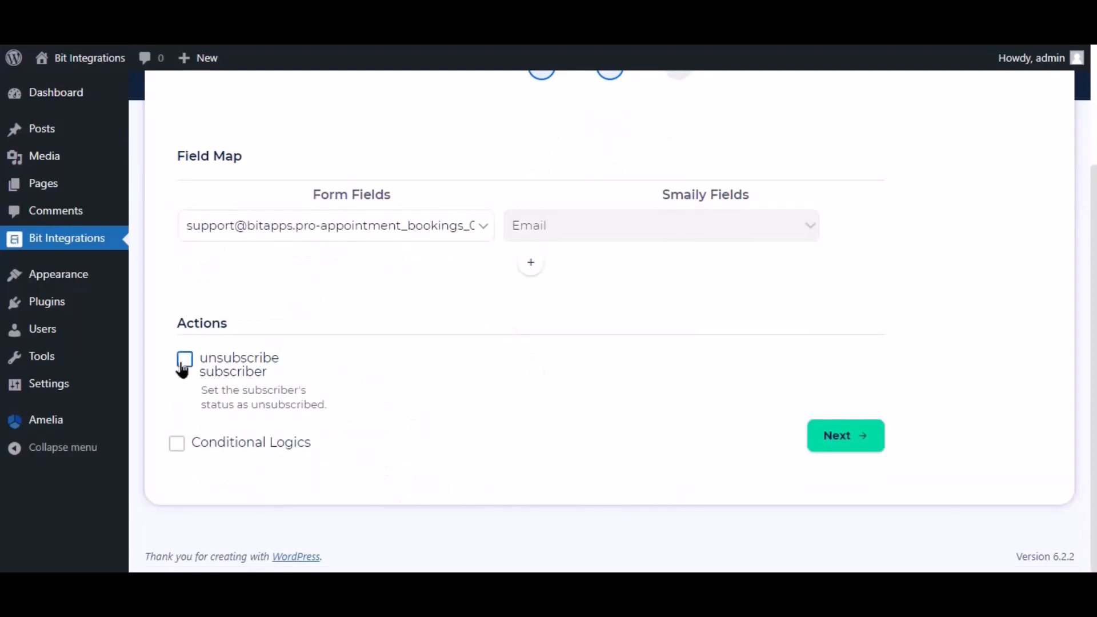
- Leave Conditional Logics off and finish and save the Smaily integration
{"action": "left_click", "coordinate": [176, 445]}
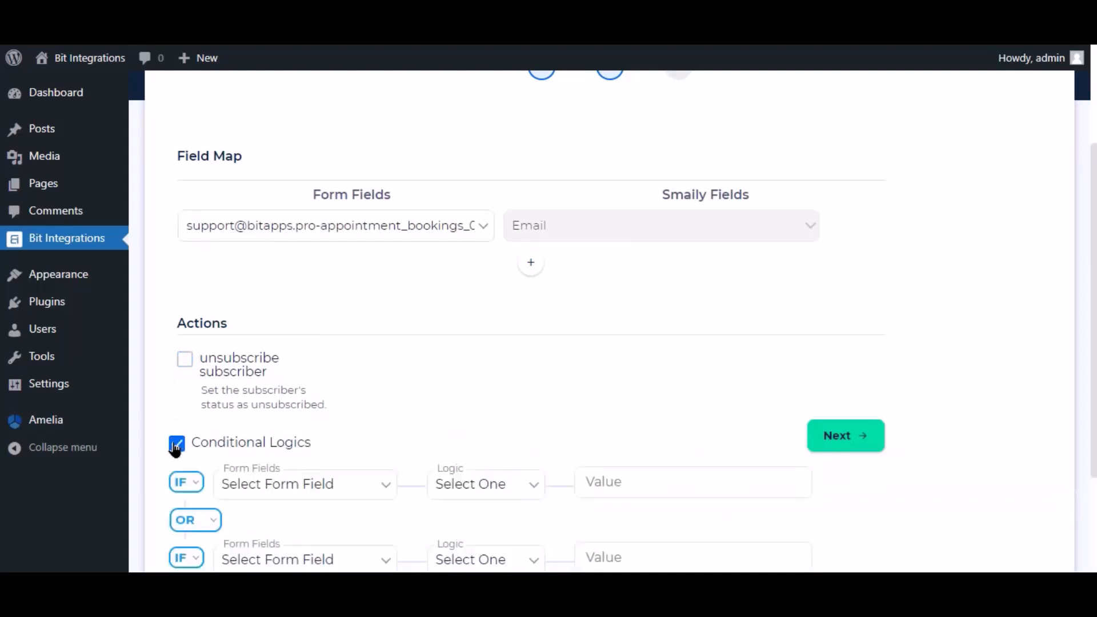
{"action": "scroll", "coordinate": [172, 451], "scroll_direction": "down", "scroll_amount": 3}
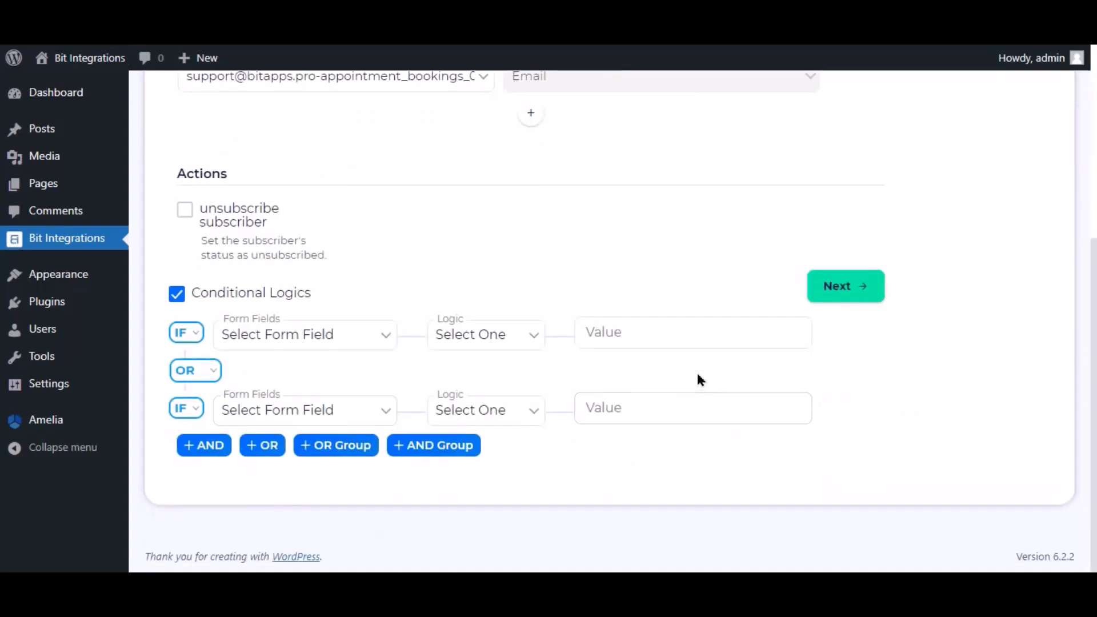
{"action": "left_click", "coordinate": [178, 296]}
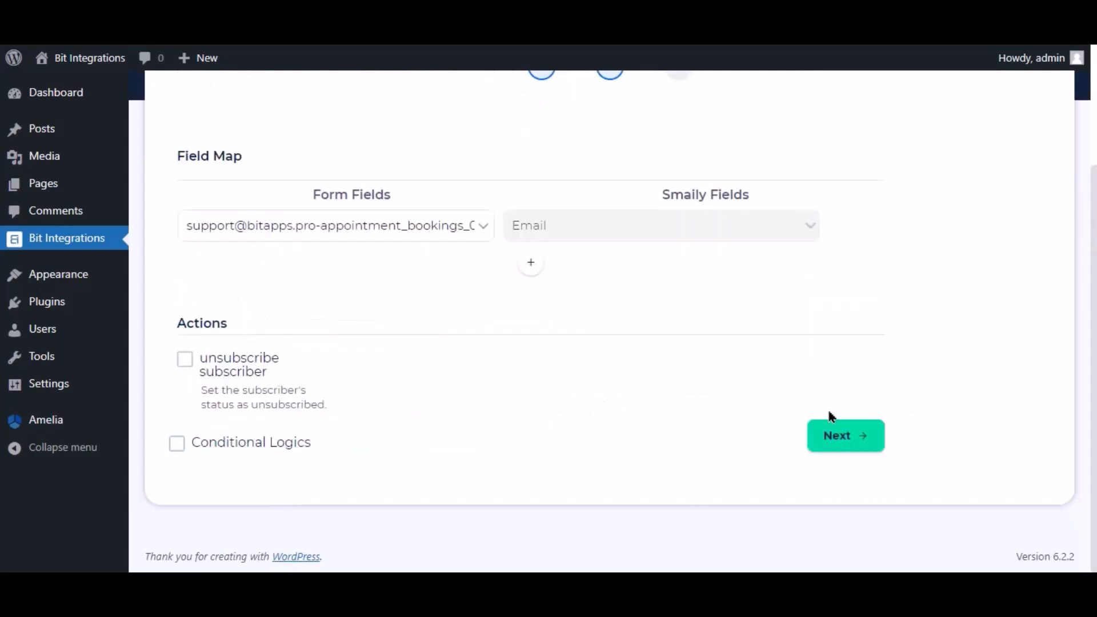
{"action": "left_click", "coordinate": [850, 437]}
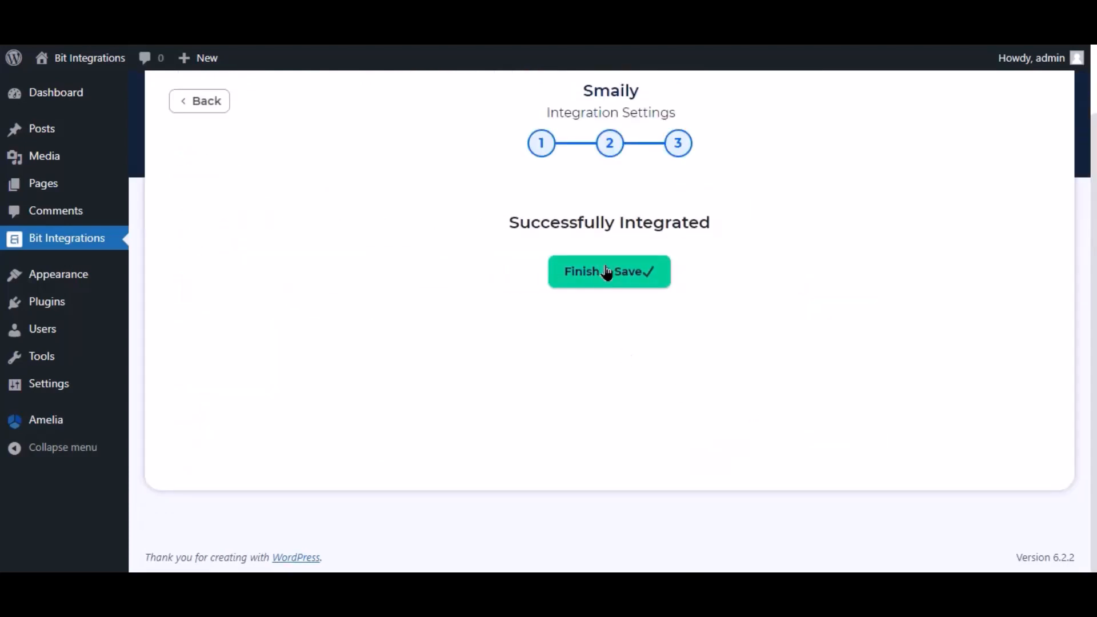
{"action": "left_click", "coordinate": [607, 272]}
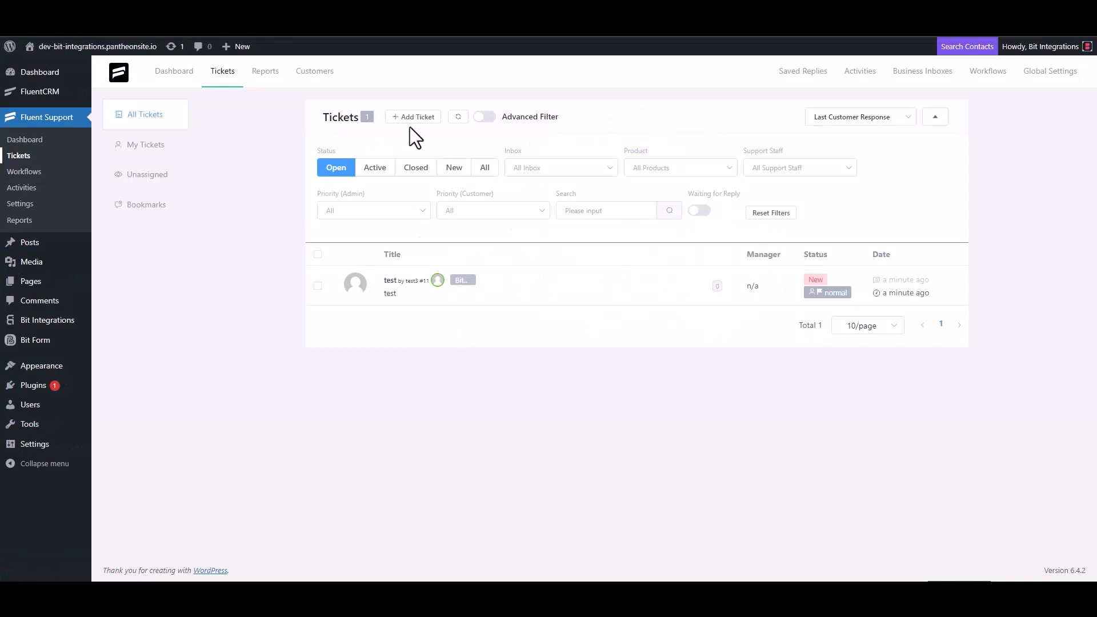
- Start a new ticket for a new contact with first name Bit Integrations and the contact's e-mail
{"action": "left_click", "coordinate": [412, 119]}
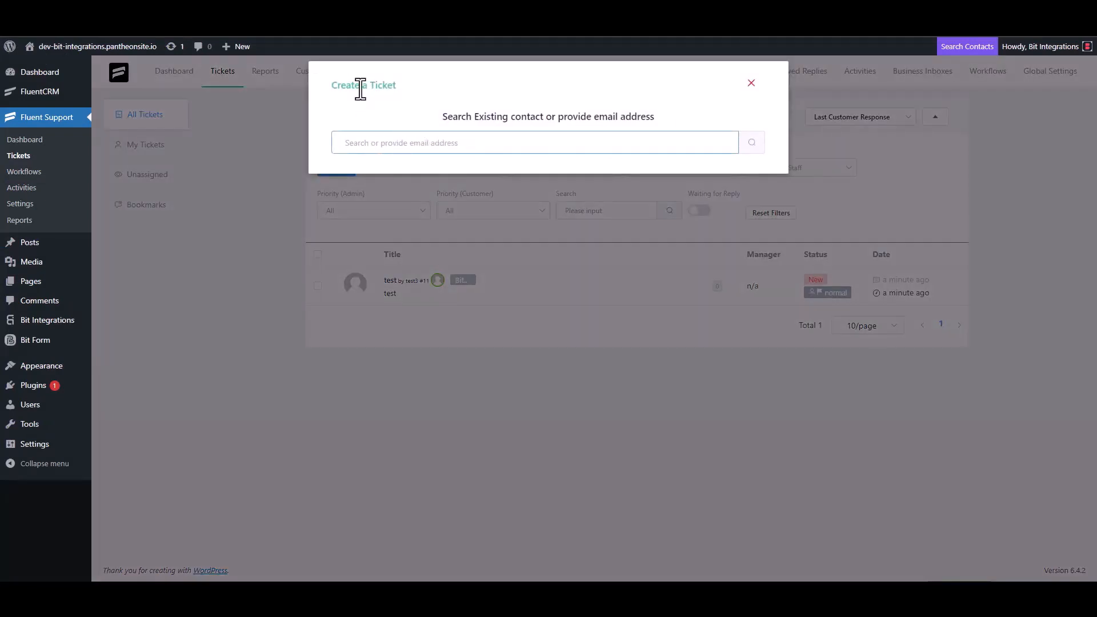
{"action": "triple_click", "coordinate": [399, 142]}
{"action": "left_click", "coordinate": [440, 144]}
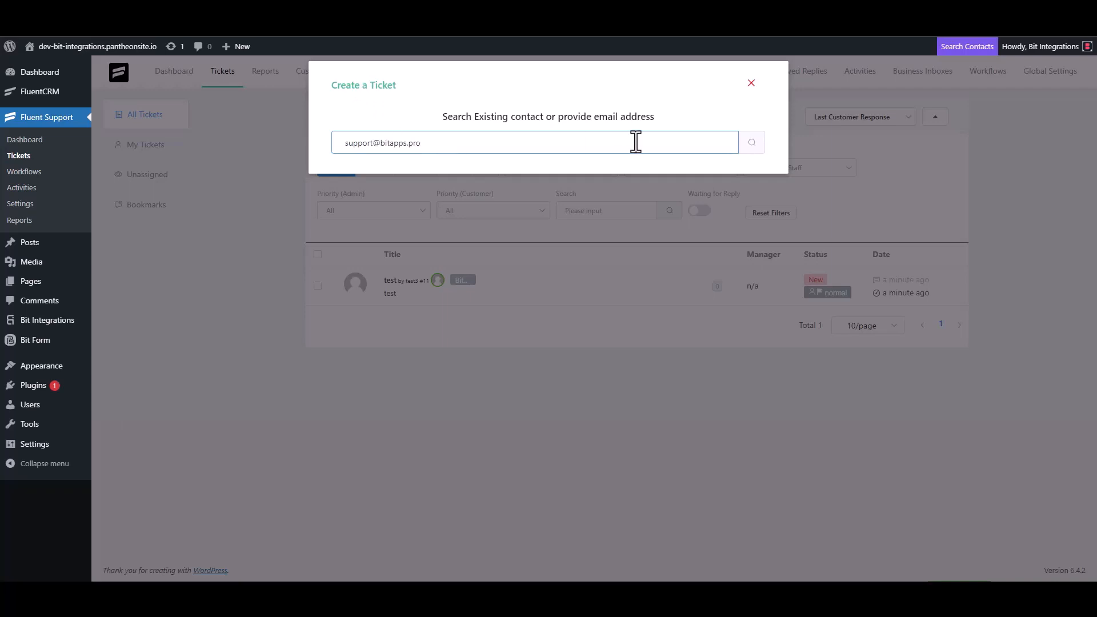
{"action": "left_click", "coordinate": [750, 143]}
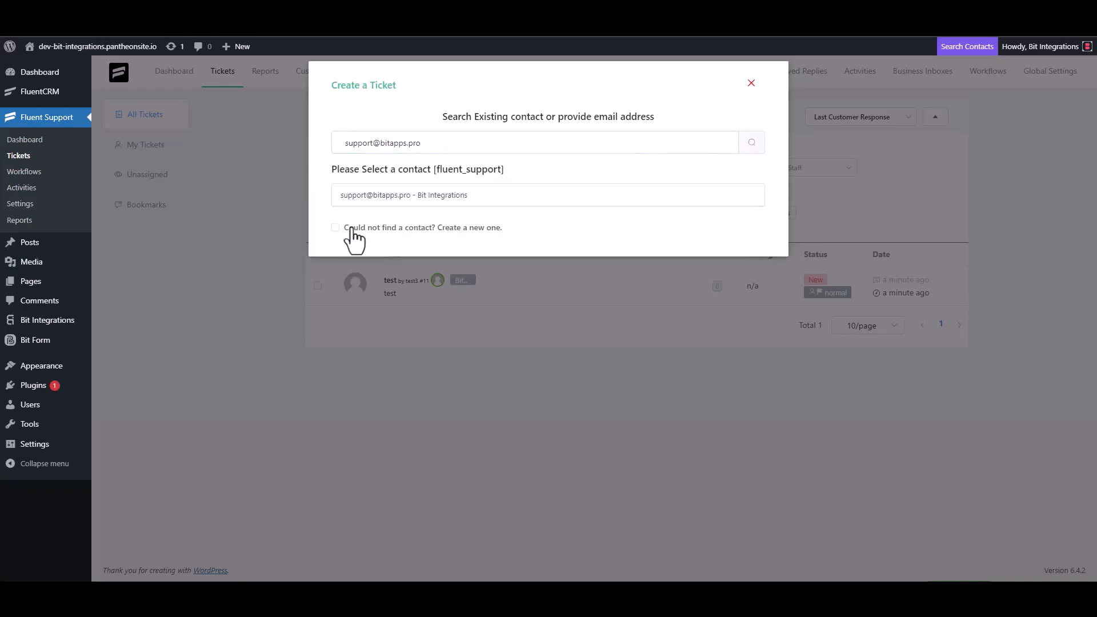
{"action": "left_click", "coordinate": [342, 227]}
{"action": "left_click", "coordinate": [349, 224]}
{"action": "type", "text": "Bi"}
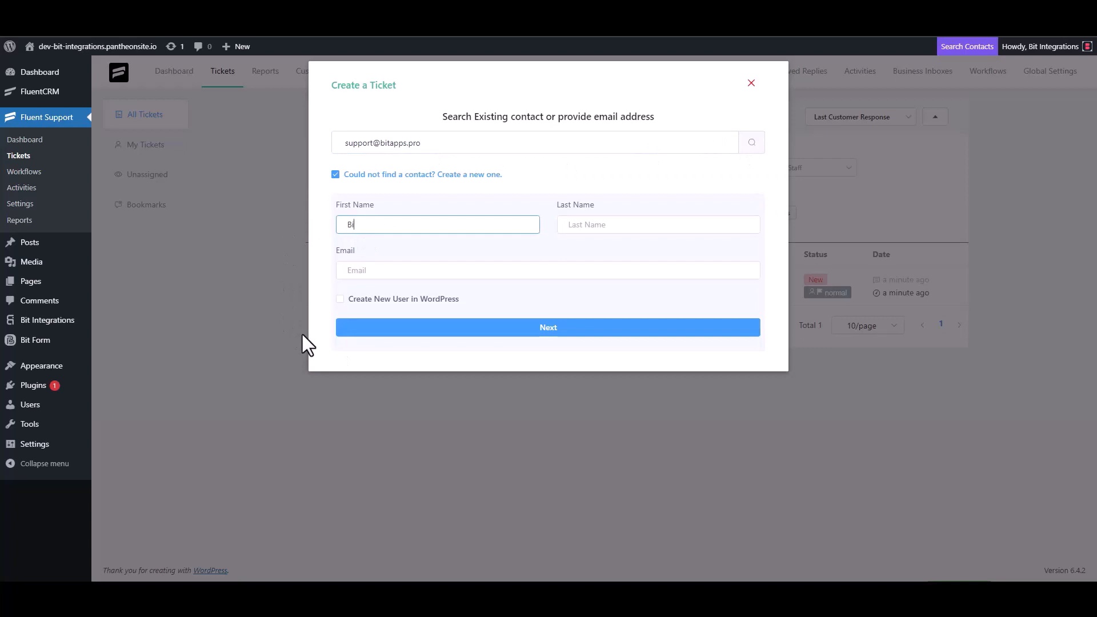
{"action": "type", "text": "t Integrations"}
{"action": "left_click", "coordinate": [381, 272]}
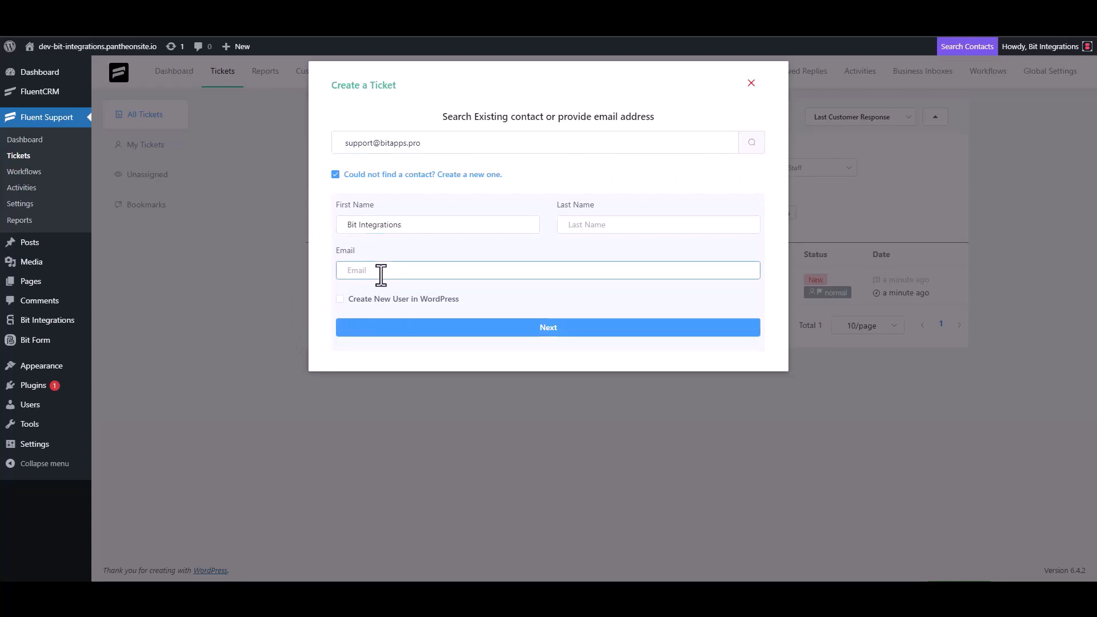
{"action": "left_click", "coordinate": [548, 329]}
- Set both the ticket subject and details to 'Bit Integrations' and create the ticket
{"action": "left_click", "coordinate": [396, 206]}
{"action": "type", "text": "test"}
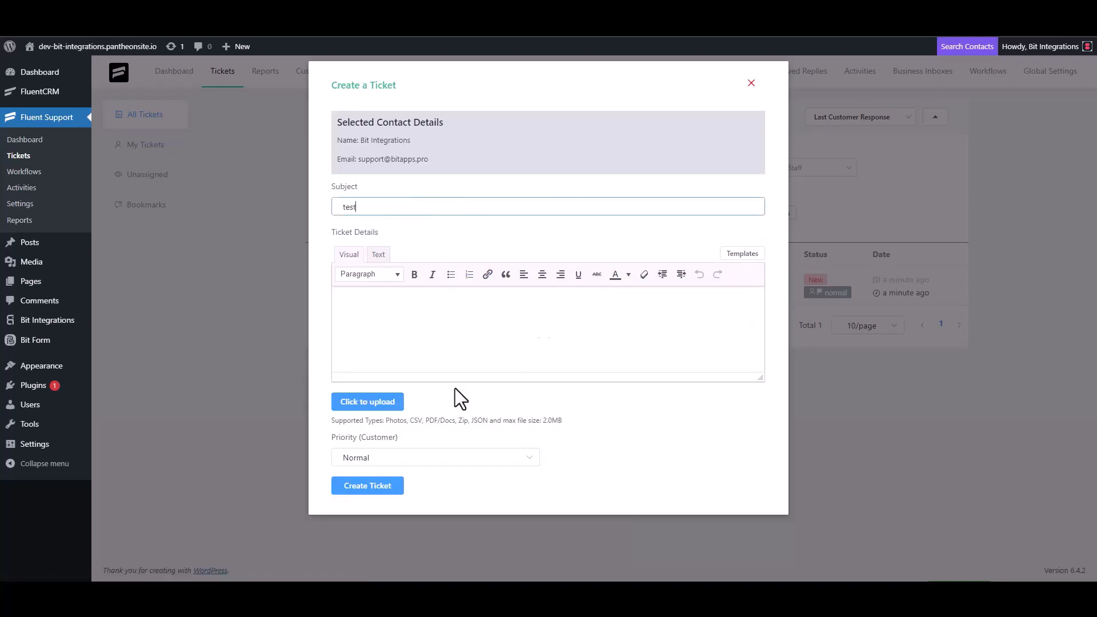
{"action": "left_click", "coordinate": [379, 324]}
{"action": "type", "text": "t"}
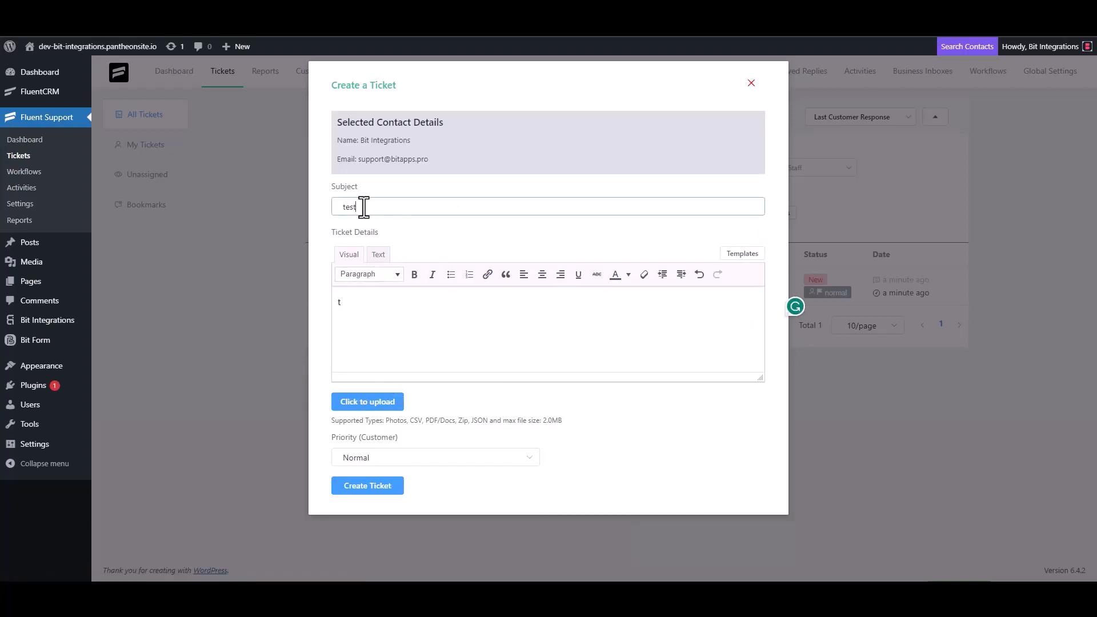
{"action": "double_click", "coordinate": [364, 207]}
{"action": "key", "text": "BackSpace"}
{"action": "left_click", "coordinate": [362, 311]}
{"action": "key", "text": "BackSpace"}
{"action": "left_click", "coordinate": [377, 207]}
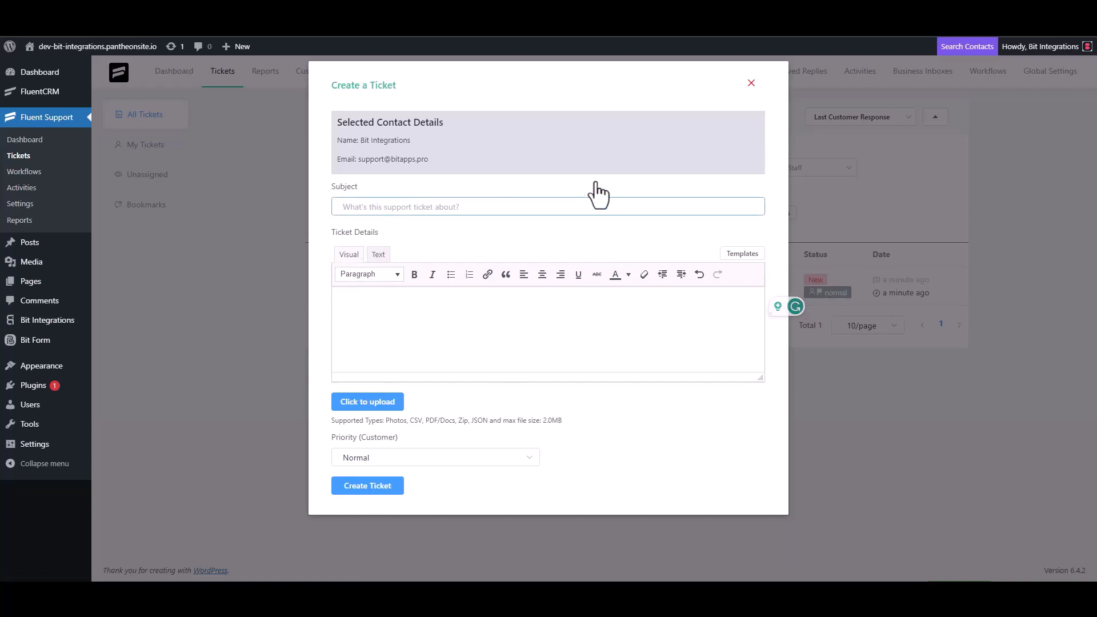
{"action": "type", "text": "Bit Integrations"}
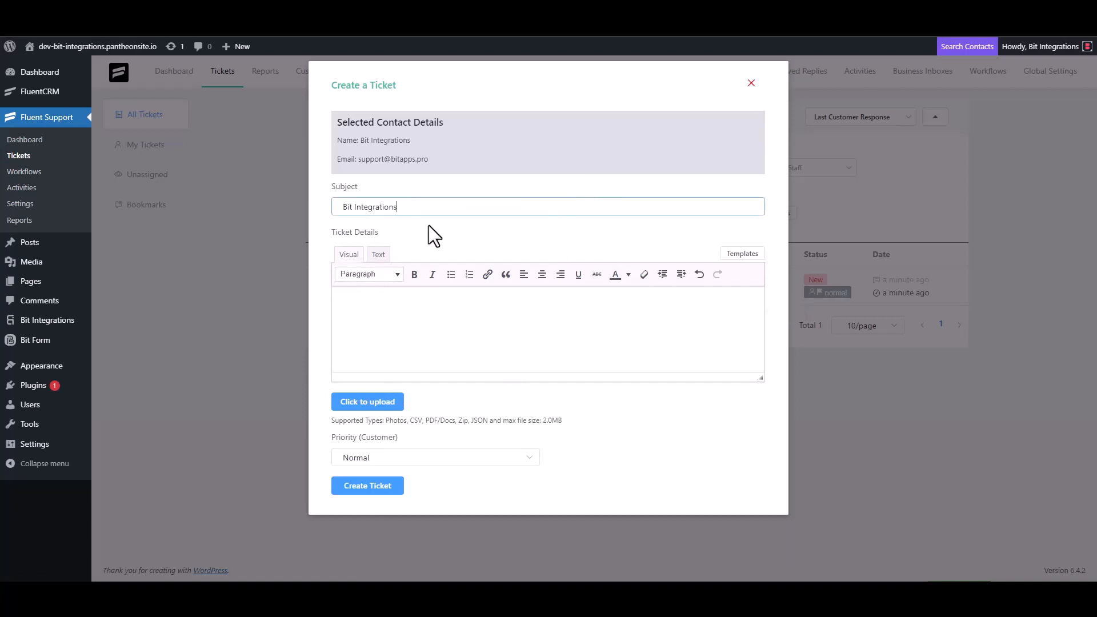
{"action": "key", "text": "ctrl+a"}
{"action": "key", "text": "ctrl+c"}
{"action": "left_click", "coordinate": [392, 301]}
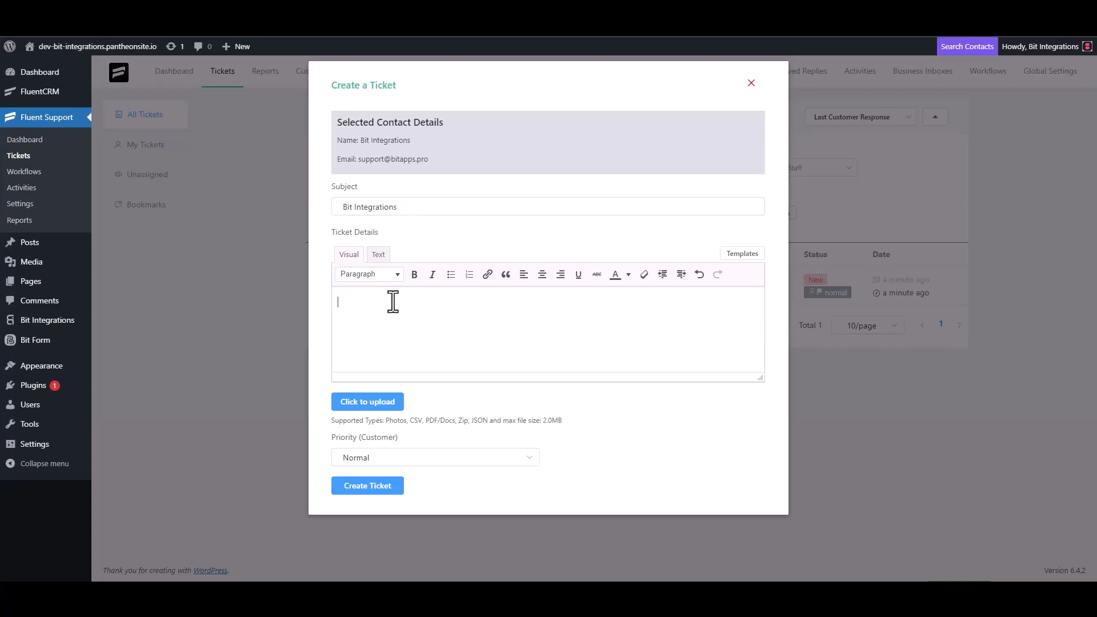
{"action": "key", "text": "ctrl+v"}
{"action": "left_click", "coordinate": [377, 487]}
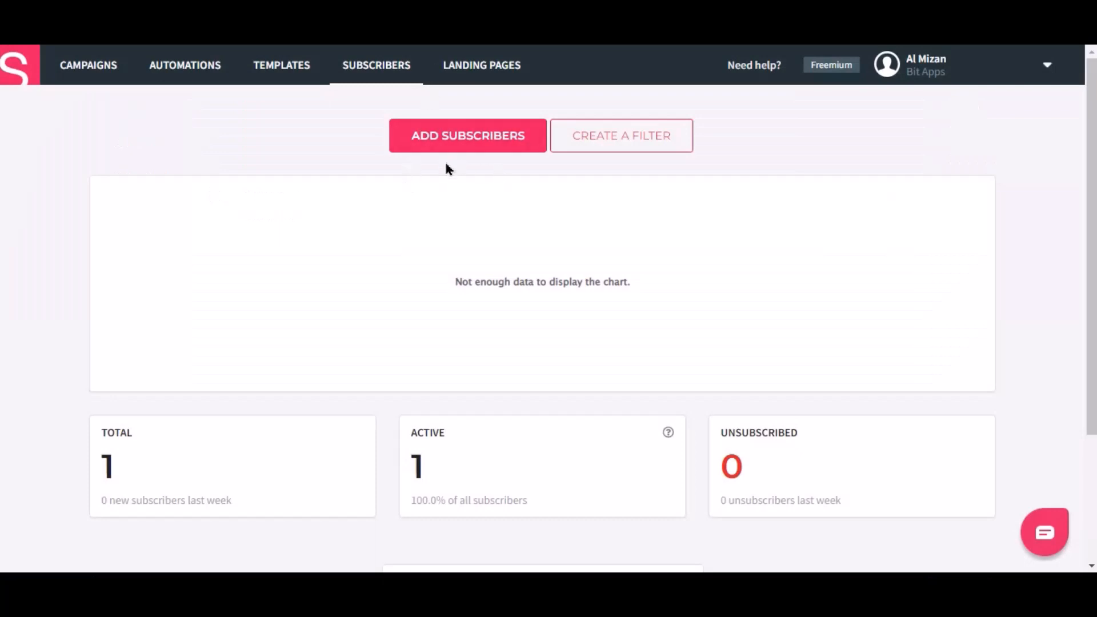
- Open Smaily's All subscribers list to see the new subscribed contact
{"action": "scroll", "coordinate": [147, 453], "scroll_direction": "down", "scroll_amount": 3}
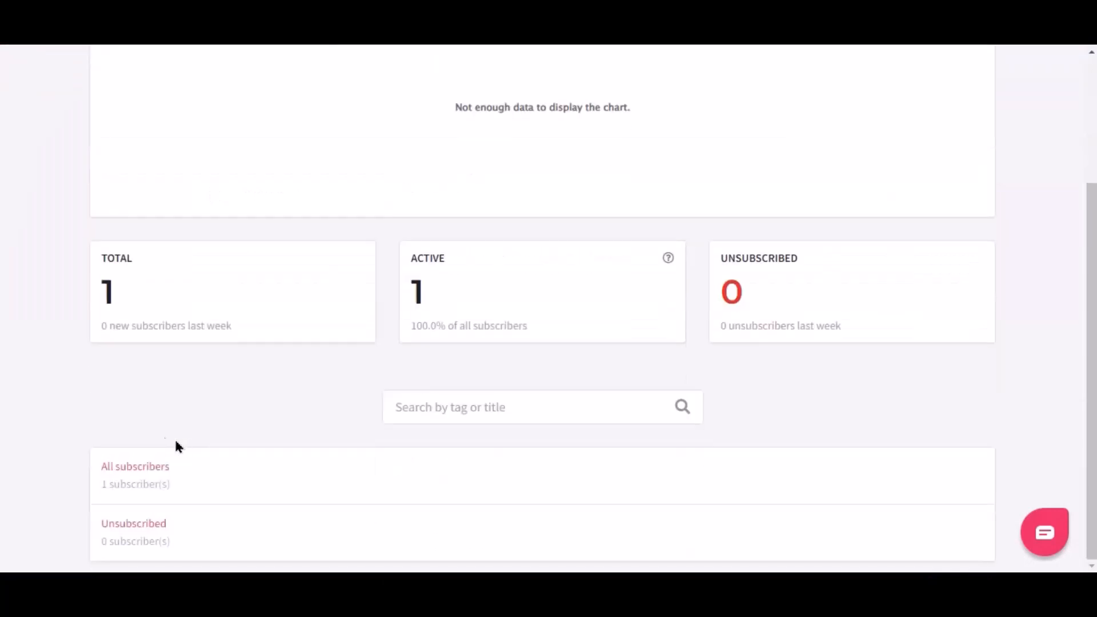
{"action": "left_click", "coordinate": [140, 467]}
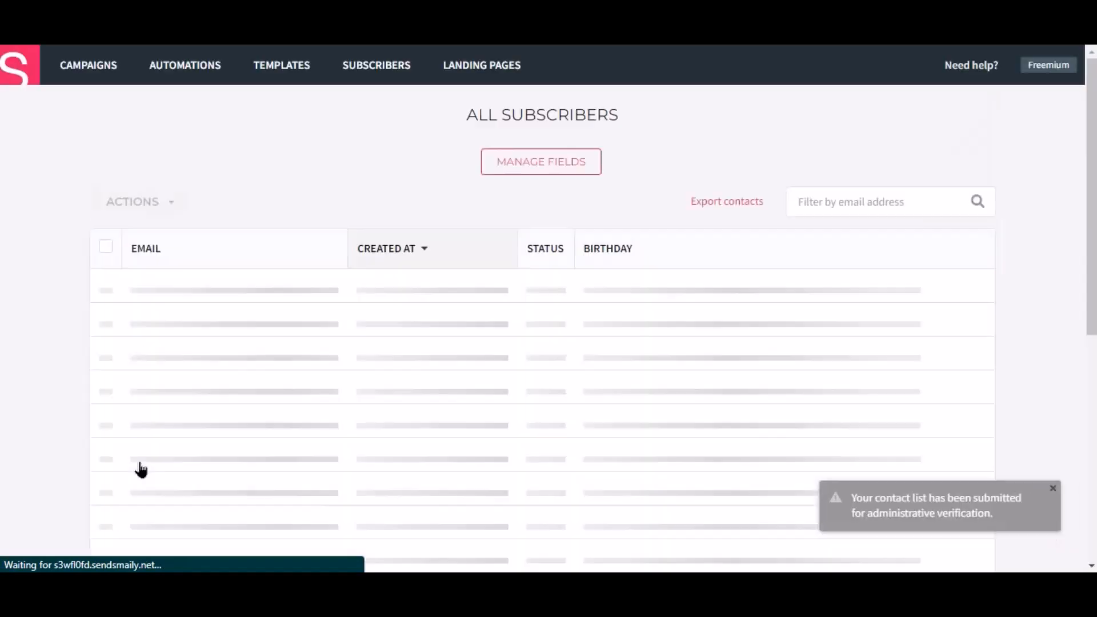